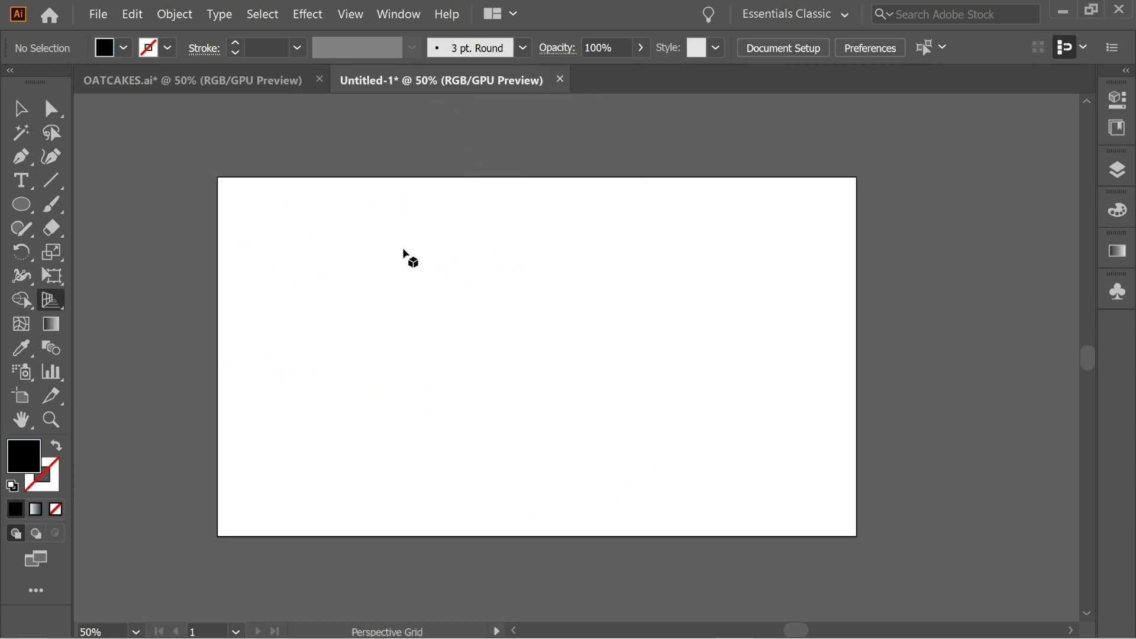
Draw a tall, thin black vertical bar on the left of the artboard
{"action": "left_click", "coordinate": [21, 204]}
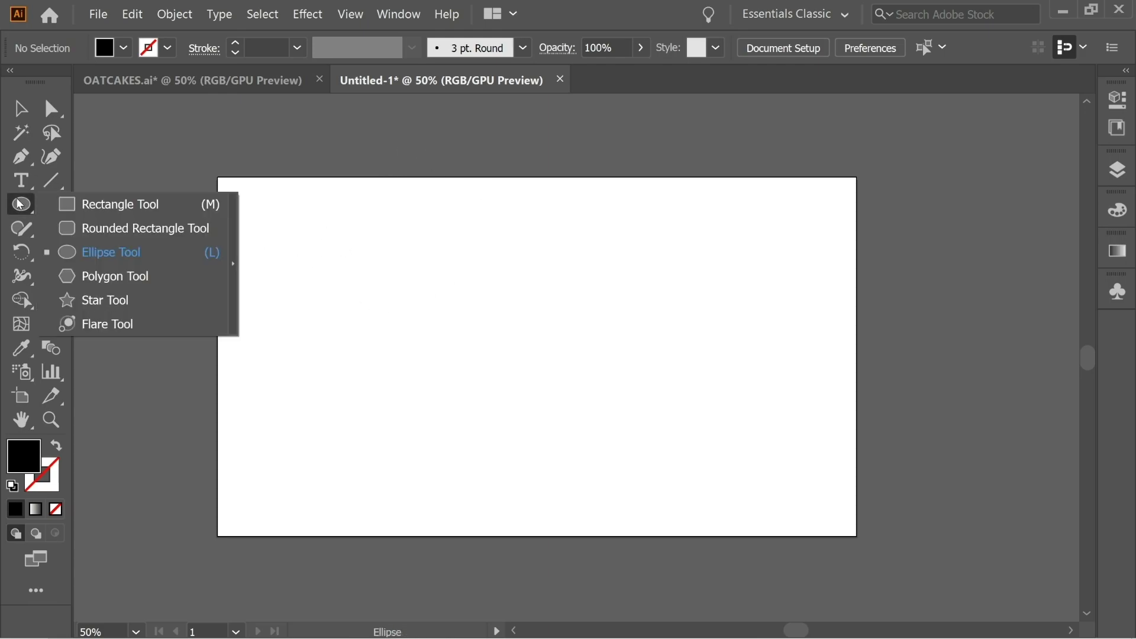
{"action": "left_click", "coordinate": [95, 203]}
{"action": "mouse_move", "coordinate": [282, 227]}
{"action": "left_mouse_down"}
{"action": "mouse_move", "coordinate": [300, 416]}
{"action": "mouse_move", "coordinate": [290, 434]}
{"action": "left_mouse_up"}
{"action": "left_click", "coordinate": [21, 108]}
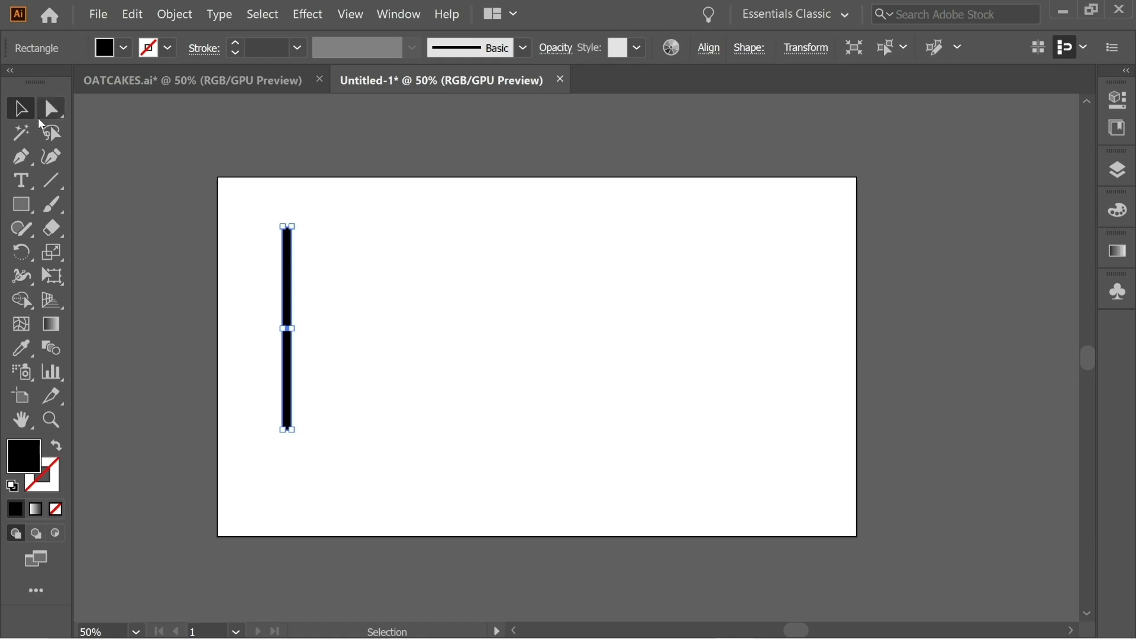
{"action": "key", "text": "ctrl+equal"}
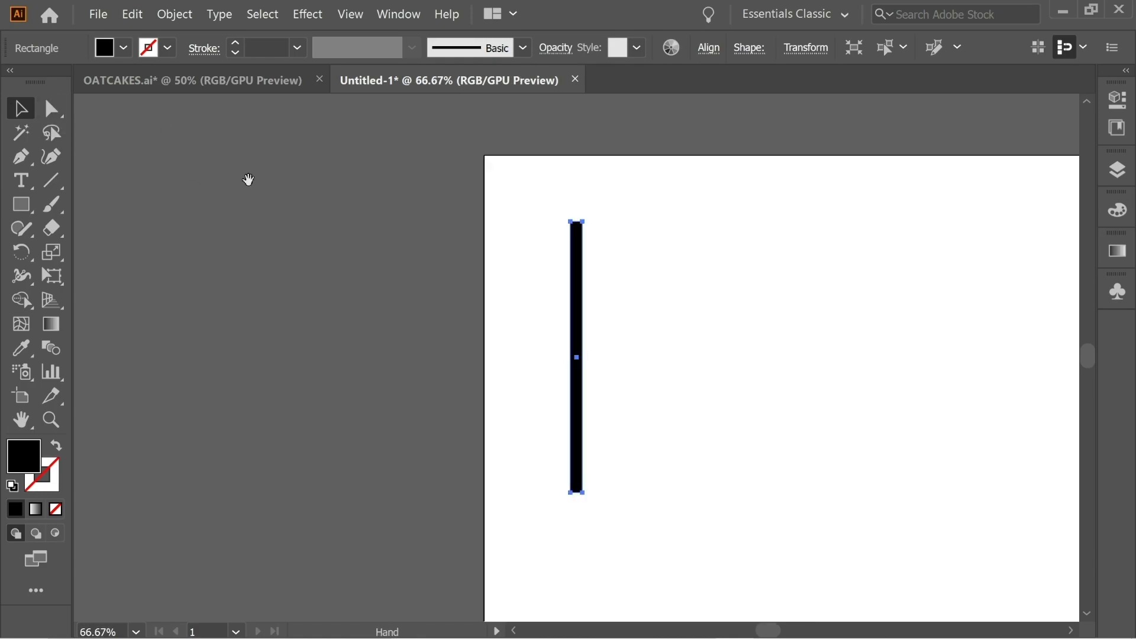
{"action": "scroll", "coordinate": [178, 190], "scroll_direction": "right", "scroll_amount": 5}
{"action": "scroll", "coordinate": [177, 189], "scroll_direction": "down", "scroll_amount": 1}
Duplicate the bar rightward into a row of about 28 evenly spaced bars, then select them all
{"action": "left_click_drag", "start_coordinate": [328, 232], "coordinate": [353, 231]}
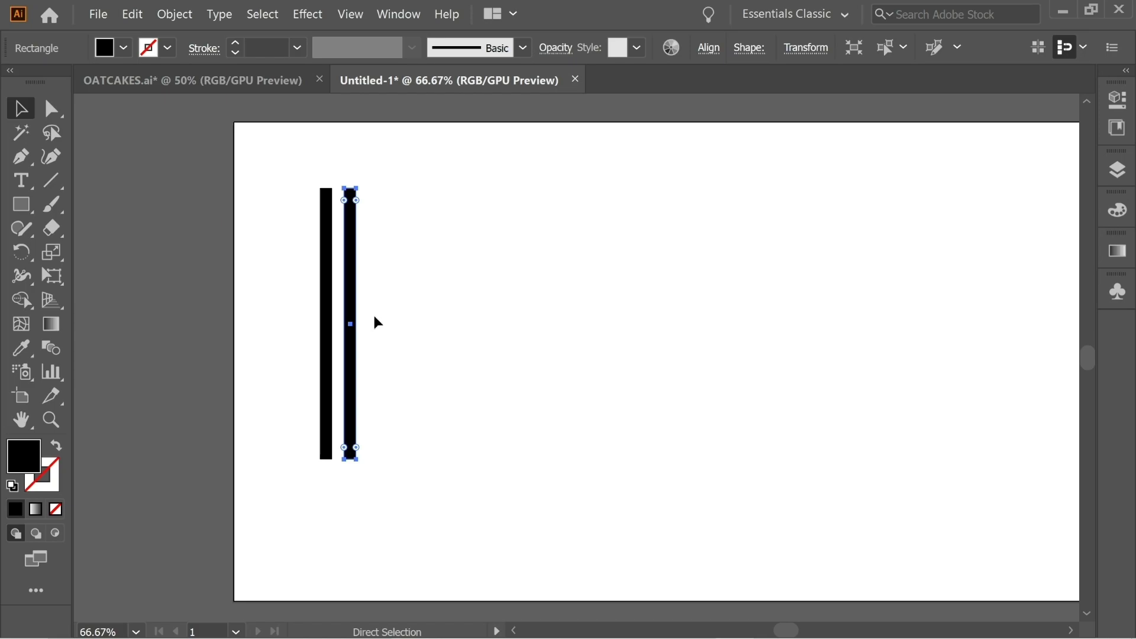
{"action": "key", "text": "ctrl+d"}
{"action": "key", "text": "ctrl+d"}
{"action": "key", "text": "ctrl+d"}
{"action": "key", "text": "ctrl+d"}
{"action": "key", "text": "ctrl+d"}
{"action": "key", "text": "ctrl+d"}
{"action": "key", "text": "ctrl+d"}
{"action": "key", "text": "ctrl+d"}
{"action": "key", "text": "ctrl+d"}
{"action": "key", "text": "ctrl+d"}
{"action": "key", "text": "ctrl+d"}
{"action": "key", "text": "ctrl+d"}
{"action": "key", "text": "ctrl+d"}
{"action": "key", "text": "ctrl+d"}
{"action": "key", "text": "ctrl+d"}
{"action": "key", "text": "ctrl+d"}
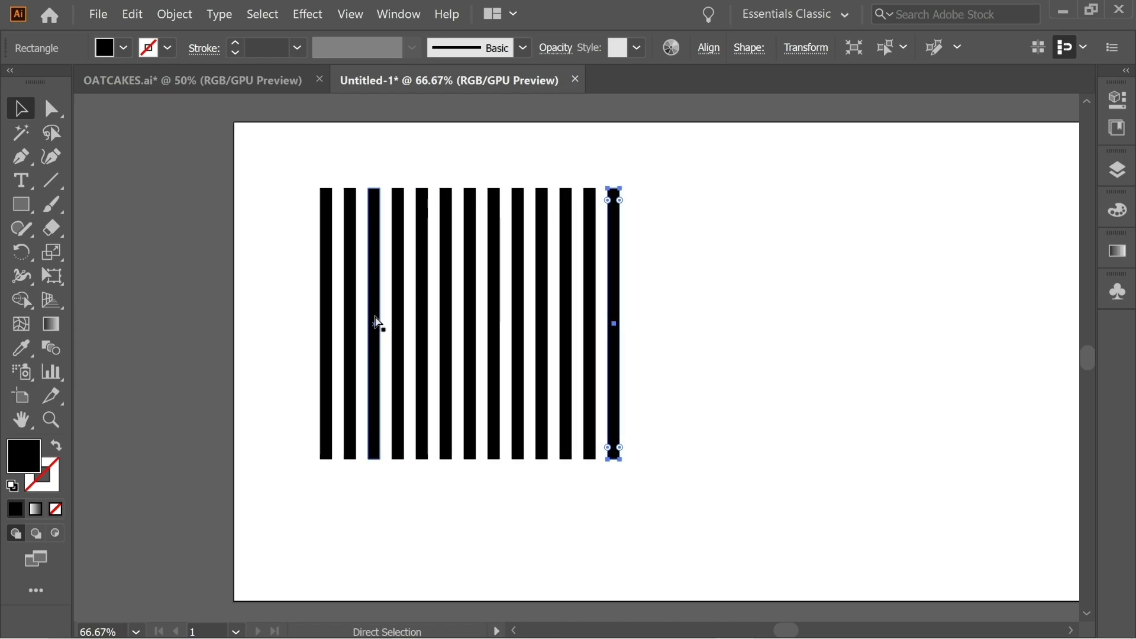
{"action": "key", "text": "ctrl+d"}
{"action": "key", "text": "ctrl+d"}
{"action": "key", "text": "ctrl+d"}
{"action": "key", "text": "ctrl+d"}
{"action": "key", "text": "ctrl+d"}
{"action": "key", "text": "ctrl+d"}
{"action": "key", "text": "ctrl+d"}
{"action": "key", "text": "ctrl+d"}
{"action": "key", "text": "ctrl+d"}
{"action": "key", "text": "ctrl+d"}
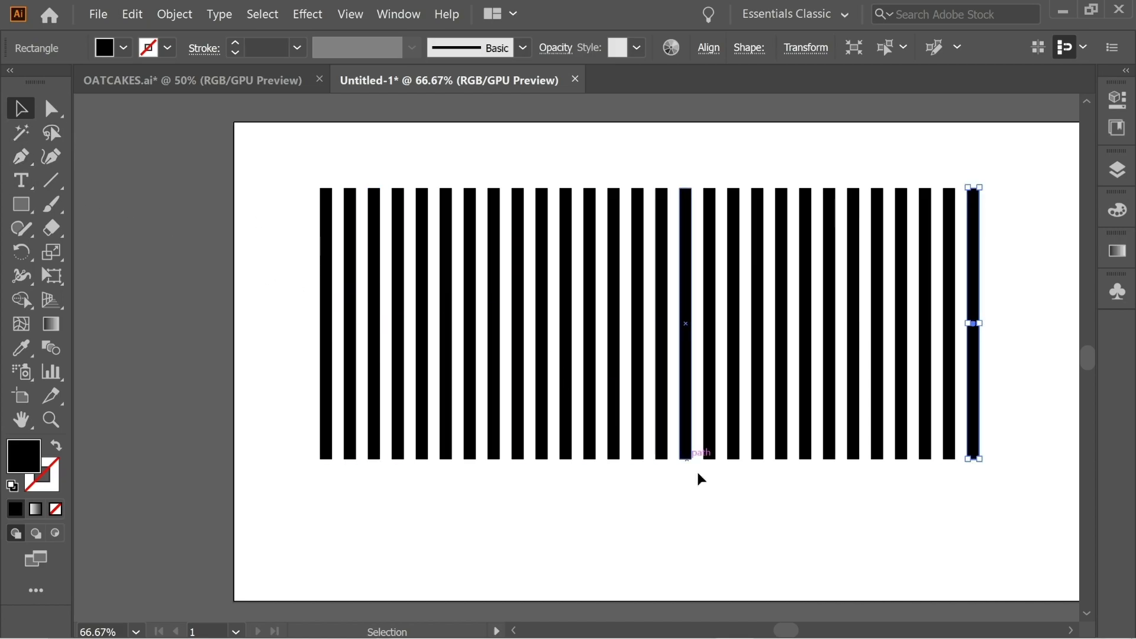
{"action": "left_click", "coordinate": [974, 499]}
{"action": "left_click_drag", "start_coordinate": [1041, 501], "coordinate": [308, 201]}
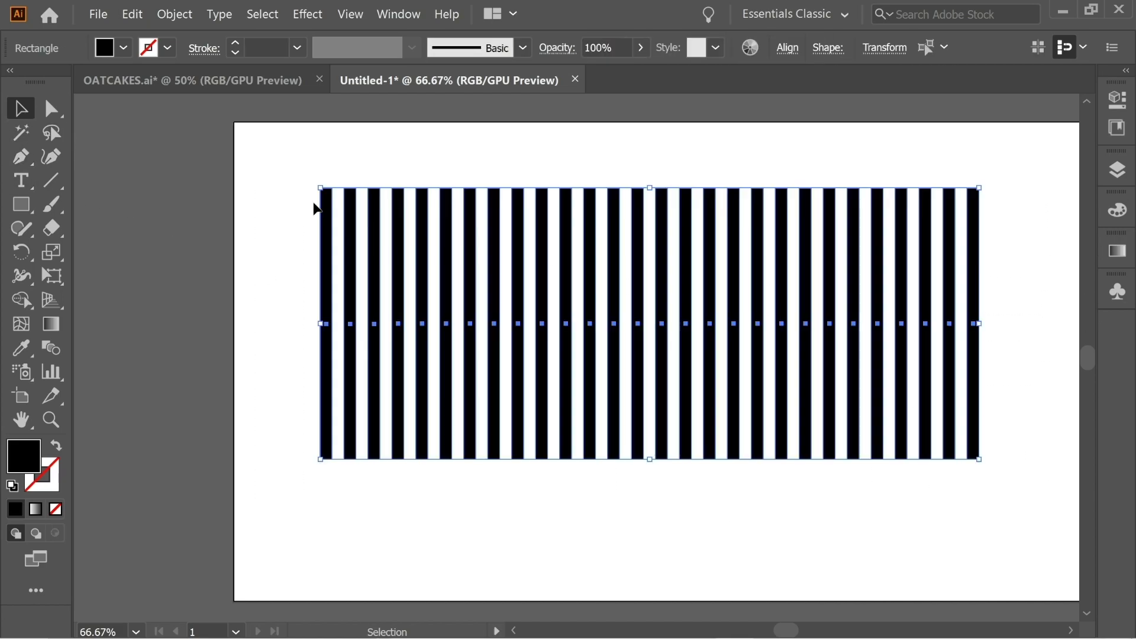
Save the selected bars as a new symbol named 'Lines' in the Symbols panel
{"action": "left_click", "coordinate": [400, 17]}
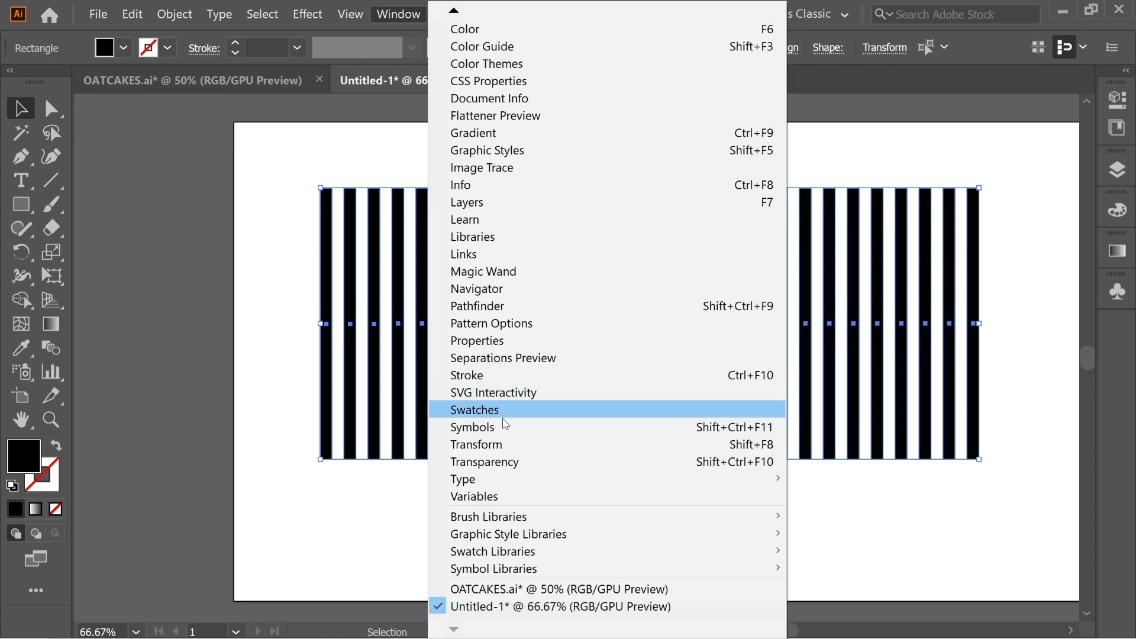
{"action": "left_click", "coordinate": [493, 431]}
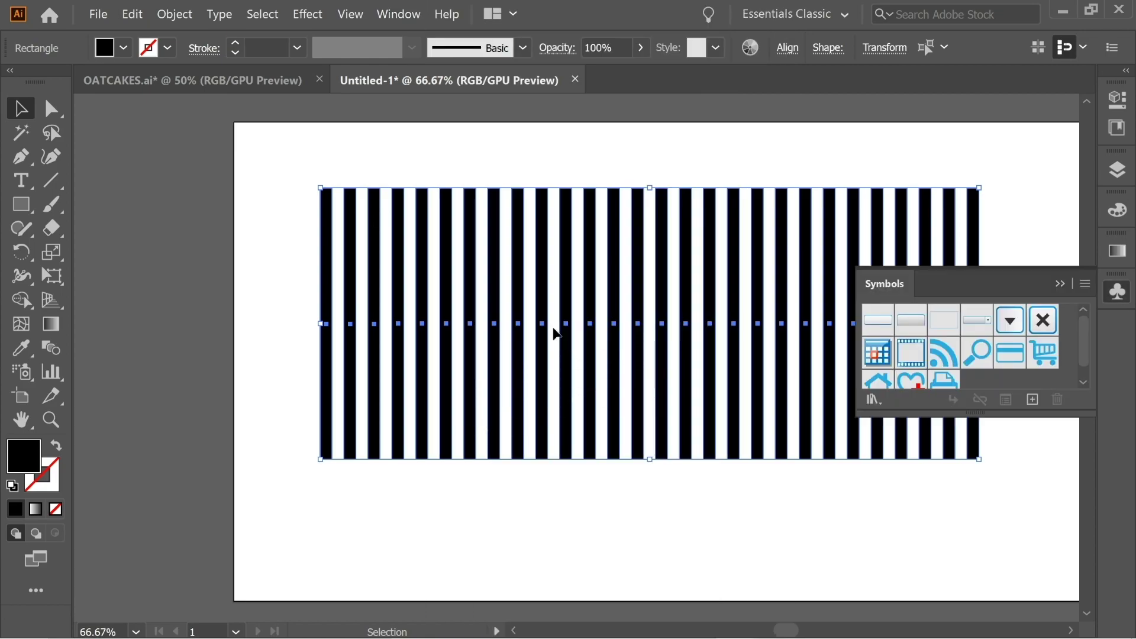
{"action": "left_click_drag", "start_coordinate": [541, 314], "coordinate": [962, 375]}
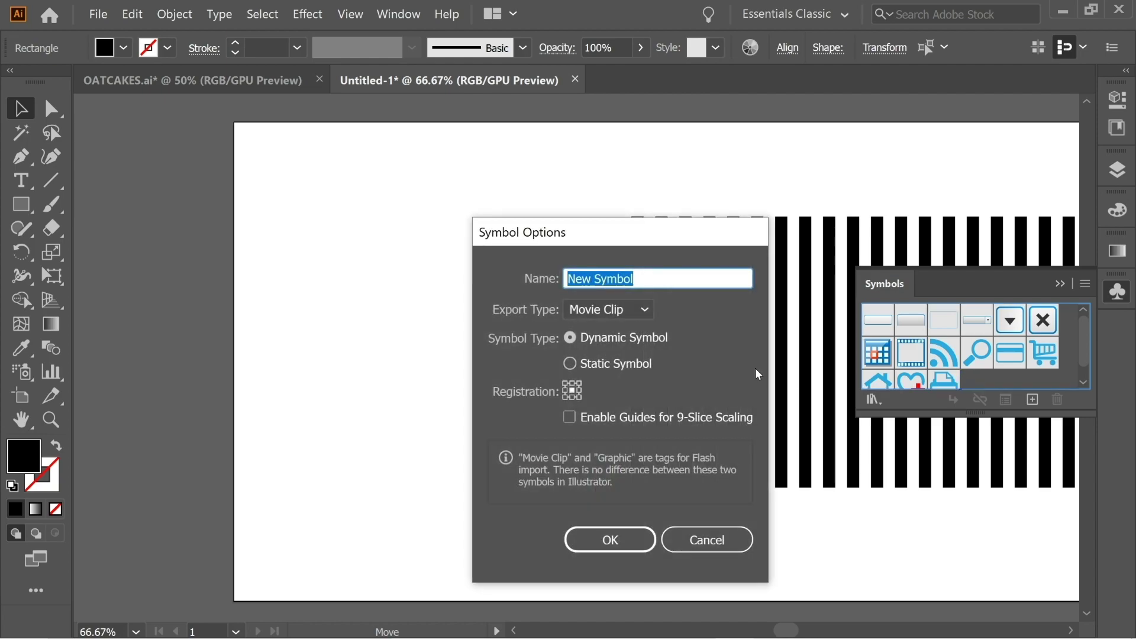
{"action": "type", "text": "Li"}
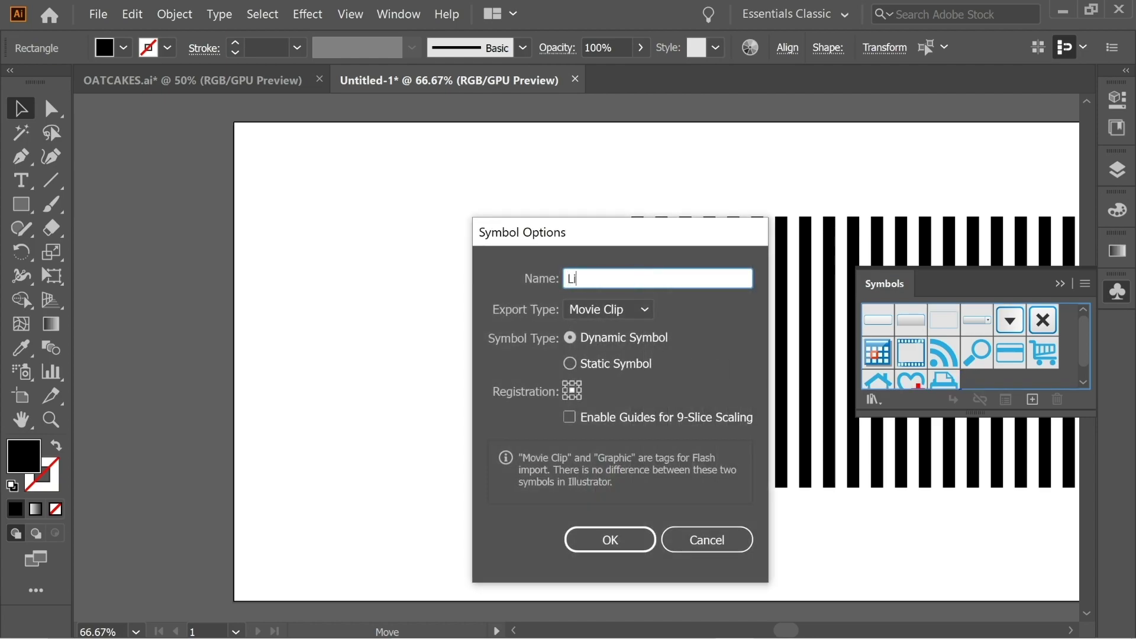
{"action": "left_click", "coordinate": [626, 541]}
Delete the Lines symbol instance from the artboard and collapse the Symbols panel
{"action": "left_click_drag", "start_coordinate": [559, 322], "coordinate": [522, 291]}
{"action": "left_click_drag", "start_coordinate": [705, 507], "coordinate": [472, 273]}
{"action": "key", "text": "Delete"}
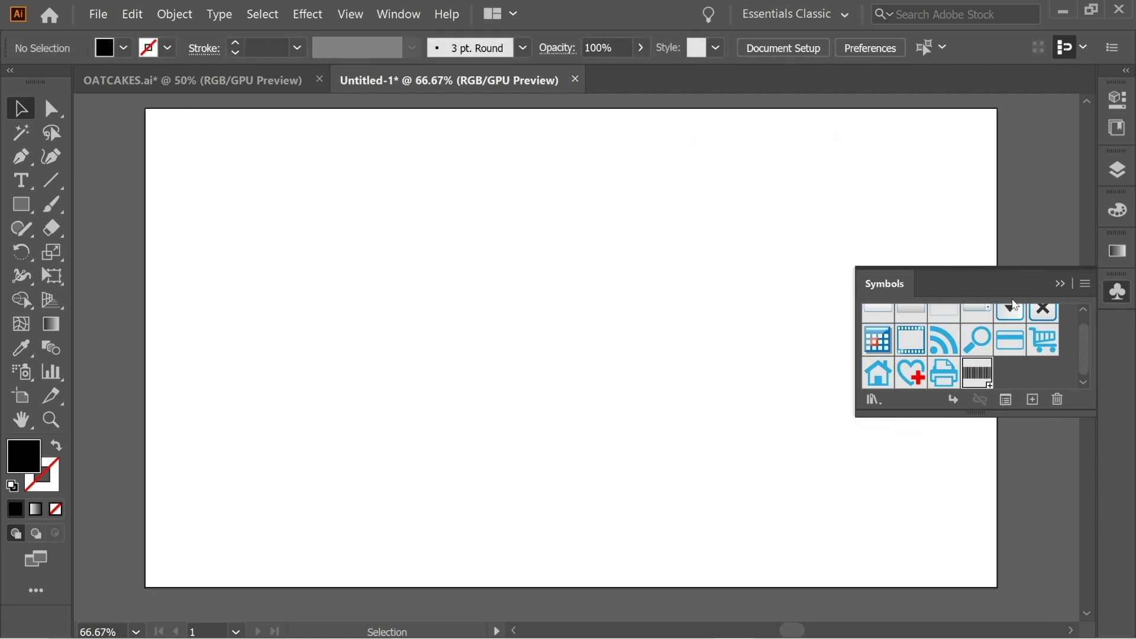
{"action": "left_click", "coordinate": [1063, 285]}
Draw a large circle on the left of the artboard filled with pale pink #DBB6B6
{"action": "left_click_drag", "start_coordinate": [27, 197], "coordinate": [107, 249]}
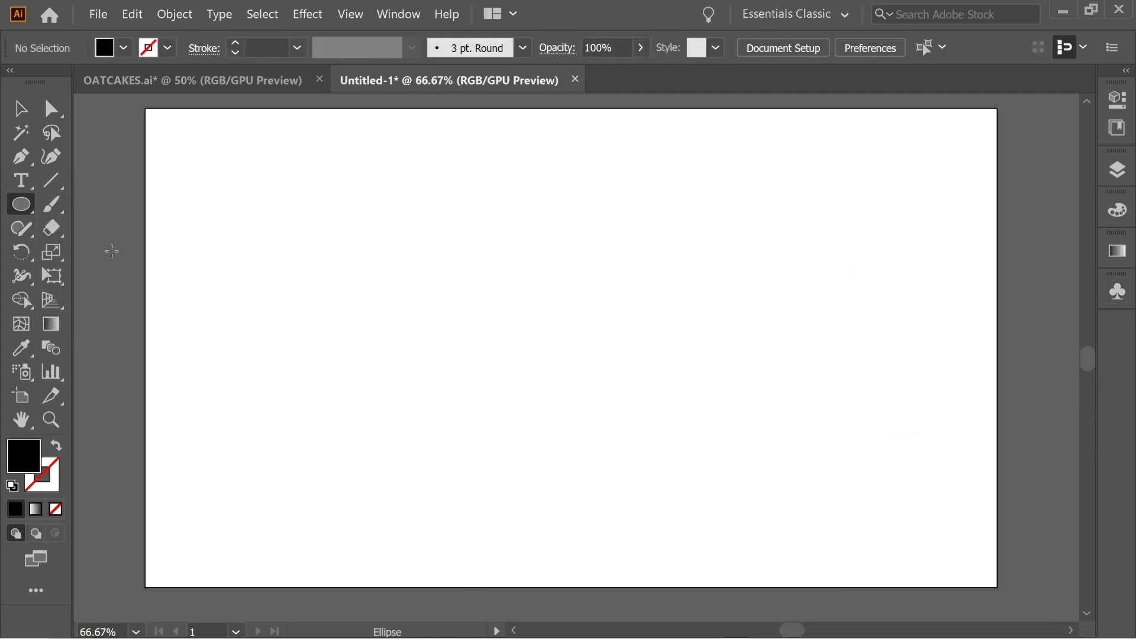
{"action": "left_click_drag", "start_coordinate": [312, 189], "coordinate": [534, 408]}
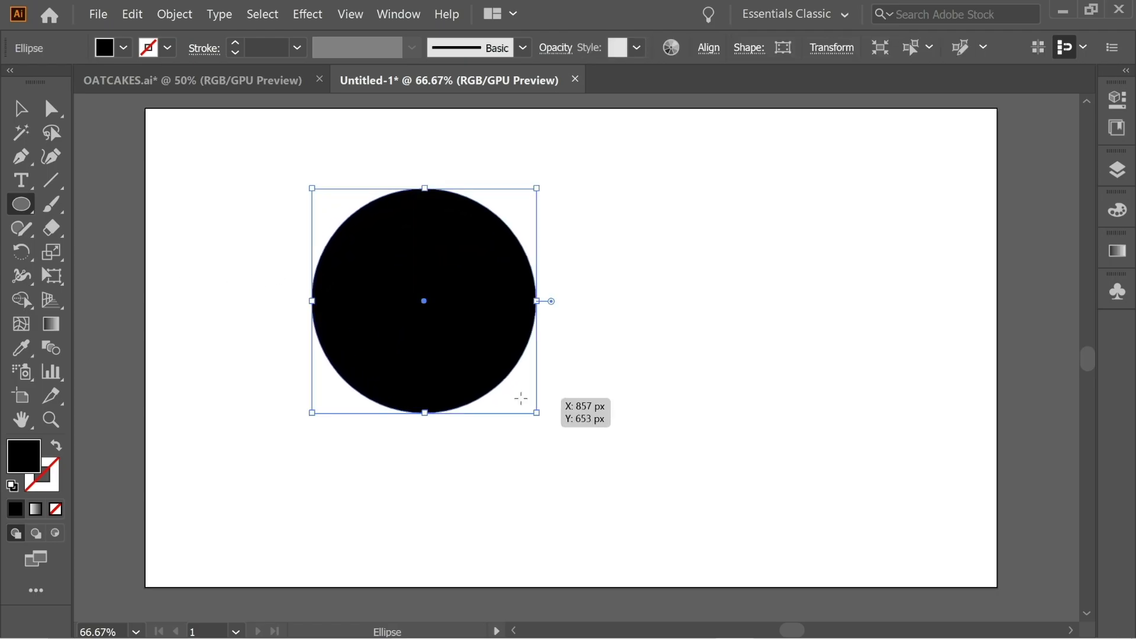
{"action": "double_click", "coordinate": [36, 453]}
{"action": "type", "text": "DBB6B6"}
{"action": "left_click", "coordinate": [499, 227]}
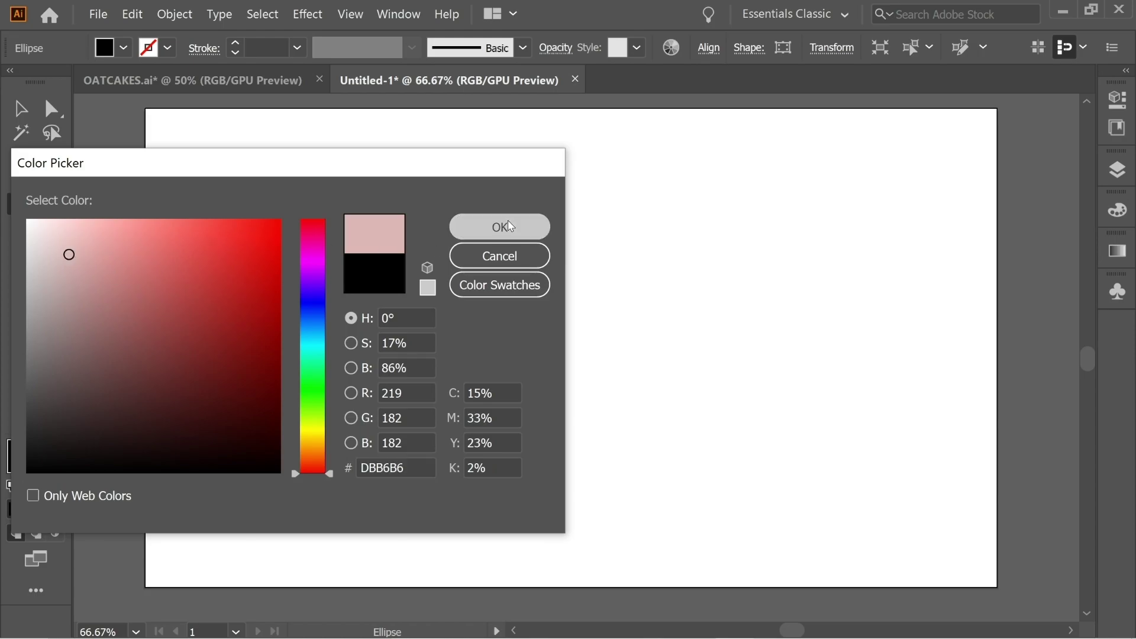
{"action": "left_click", "coordinate": [32, 116]}
{"action": "left_click", "coordinate": [180, 179]}
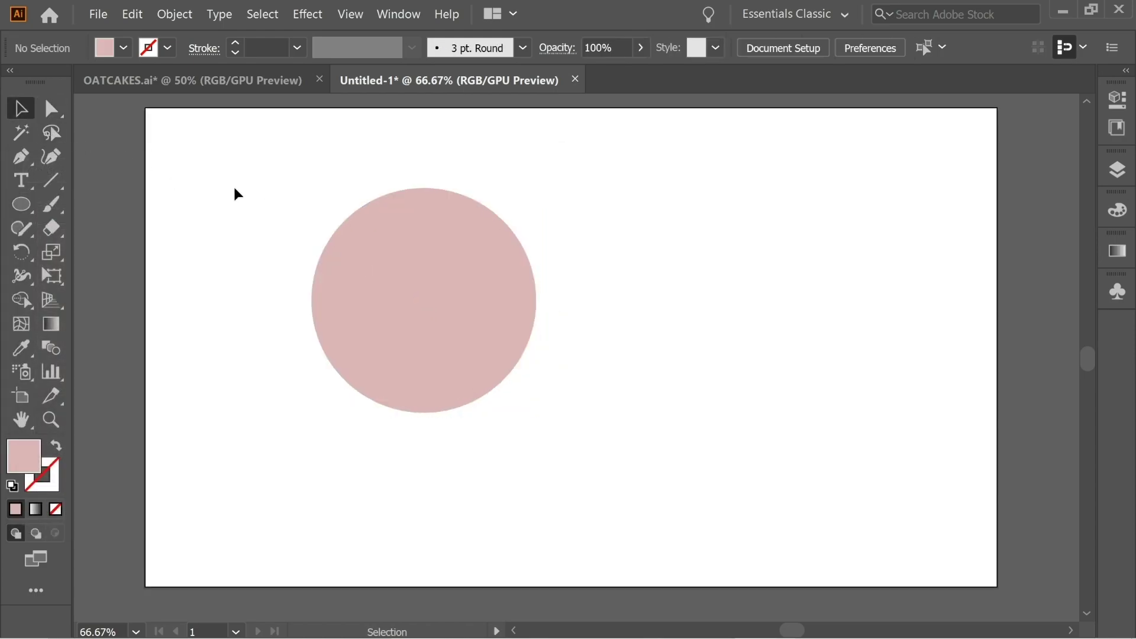
{"action": "left_click", "coordinate": [408, 243]}
{"action": "key", "text": "ctrl+minus"}
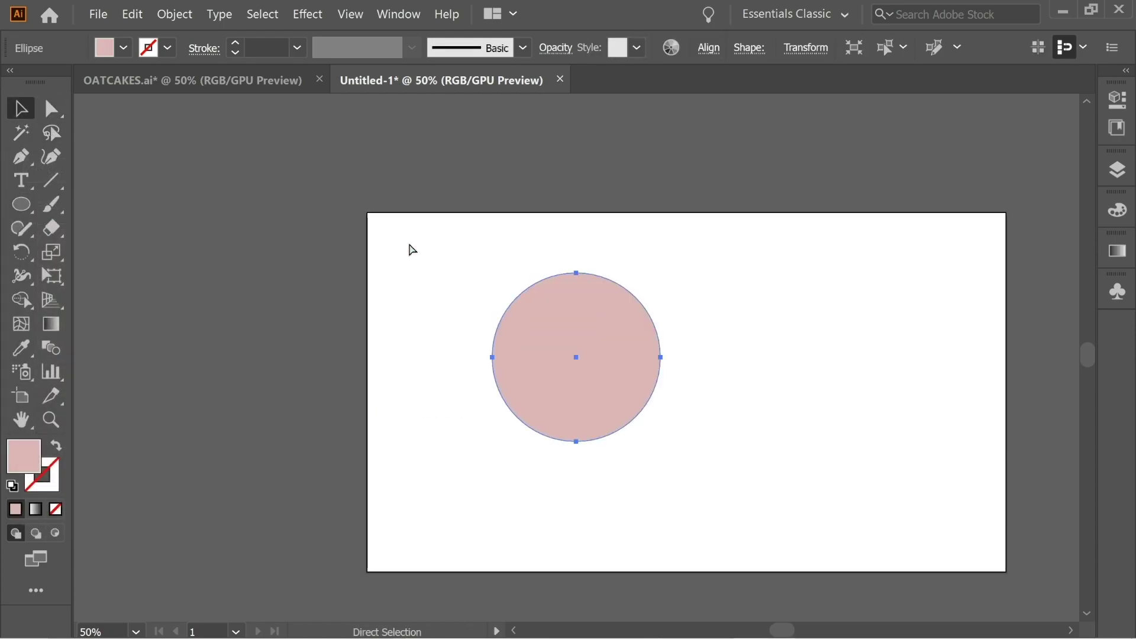
Apply a 3D Revolve to the circle, rotated -71°, -27°, 28° with a 211 pt offset
{"action": "left_click", "coordinate": [305, 13]}
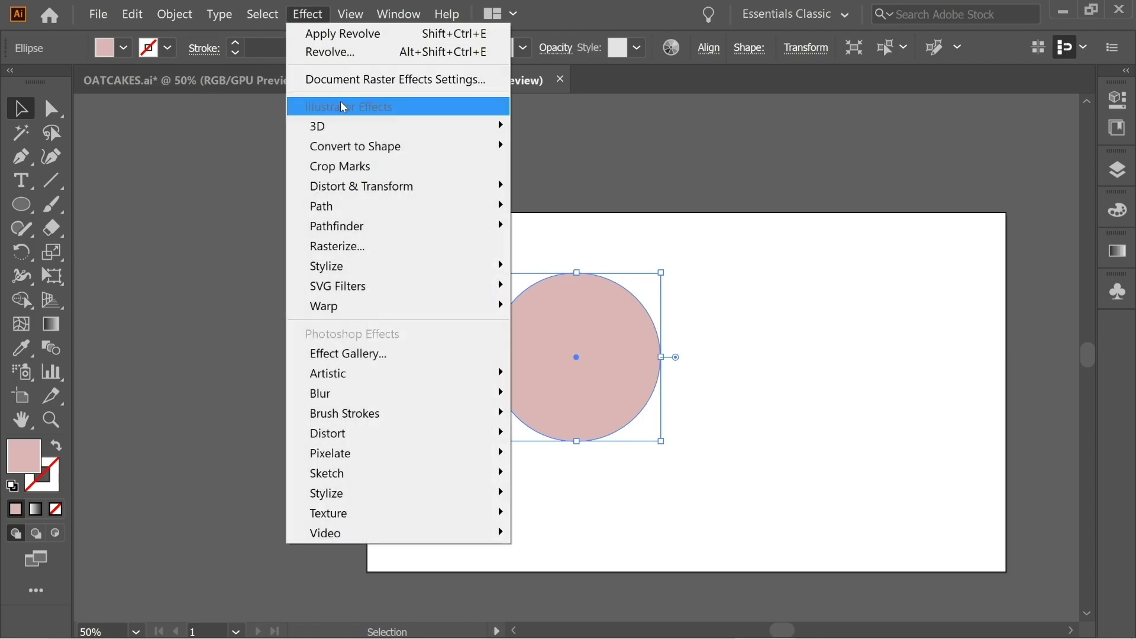
{"action": "mouse_move", "coordinate": [374, 124]}
{"action": "left_click", "coordinate": [545, 142]}
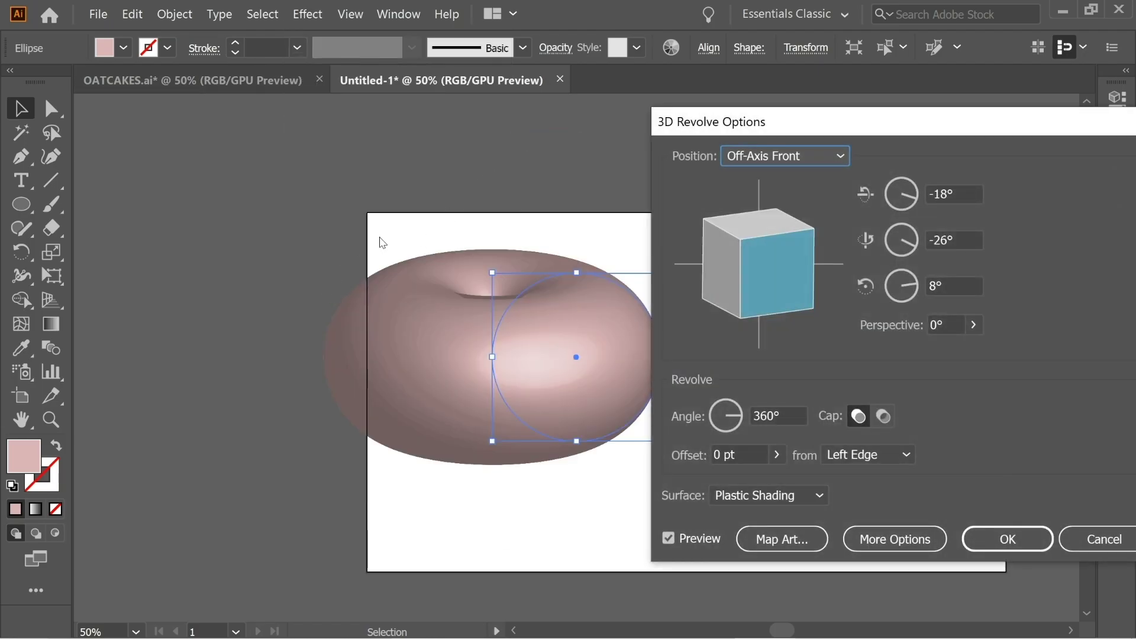
{"action": "left_click_drag", "start_coordinate": [722, 277], "coordinate": [781, 285]}
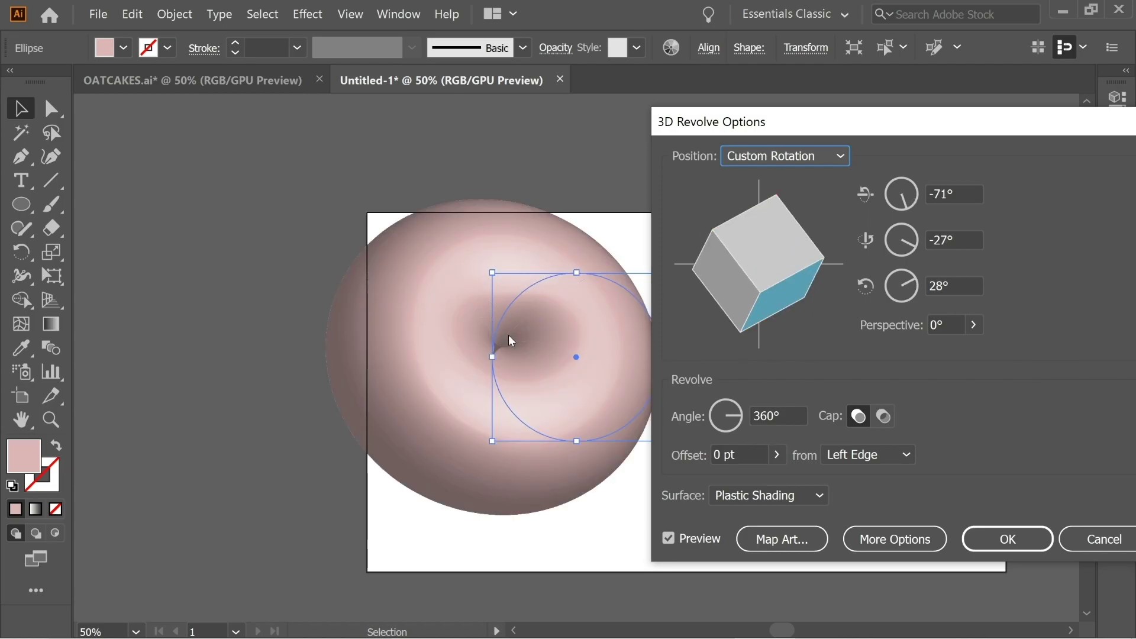
{"action": "left_click", "coordinate": [776, 455]}
{"action": "left_click_drag", "start_coordinate": [704, 482], "coordinate": [719, 483]}
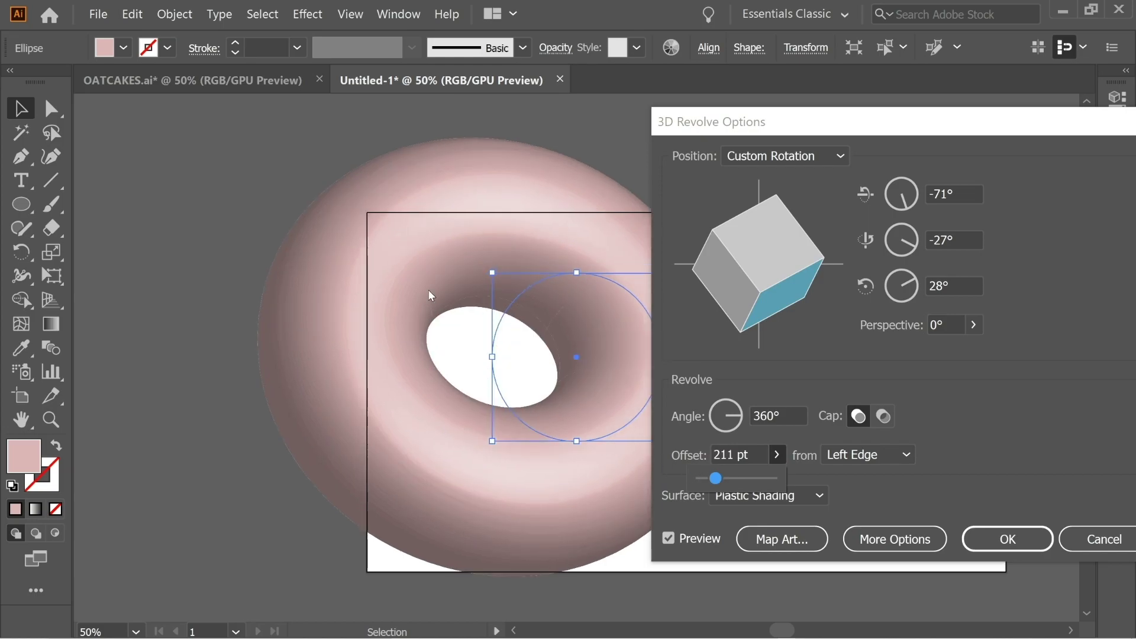
Map the Lines symbol across the whole torus surface with Invisible Geometry, then apply the revolve
{"action": "left_click", "coordinate": [781, 539]}
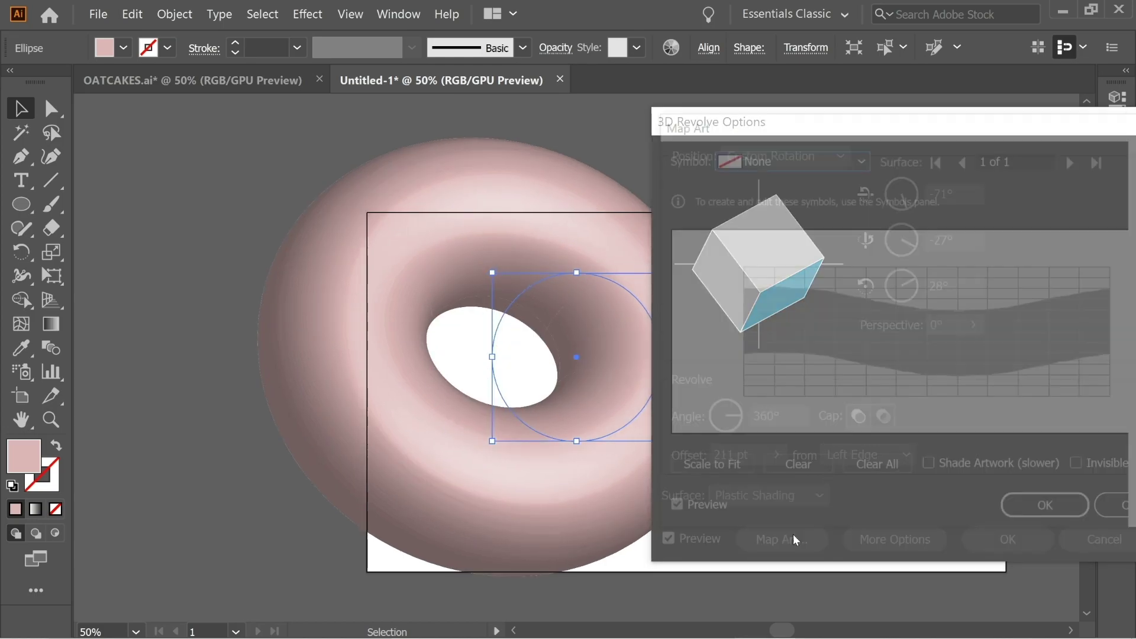
{"action": "left_click", "coordinate": [779, 157]}
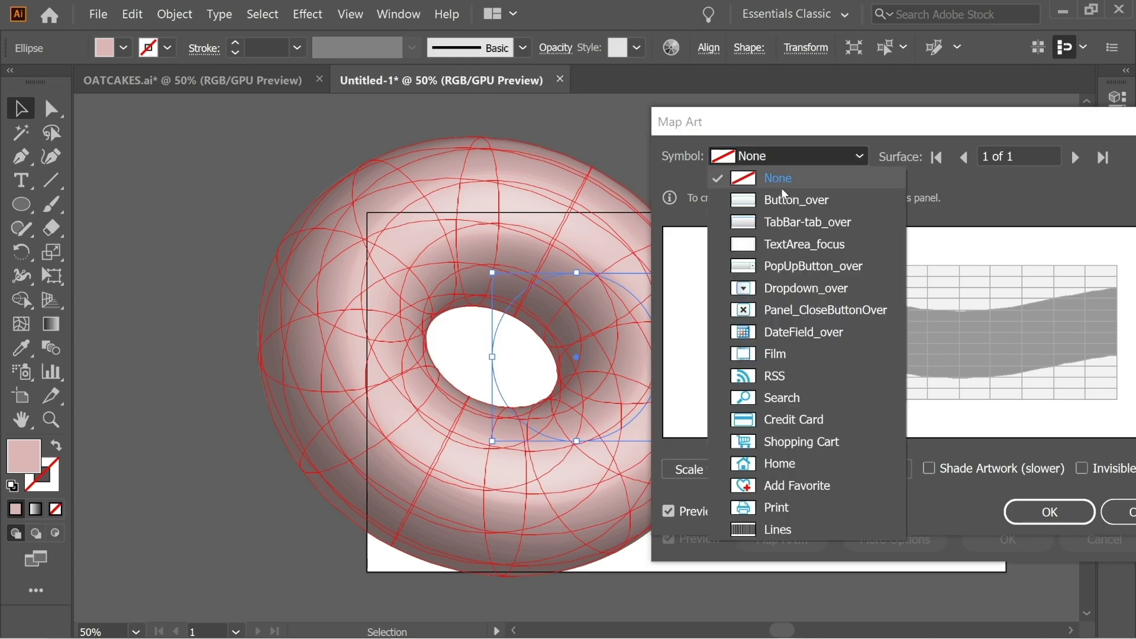
{"action": "left_click", "coordinate": [781, 529]}
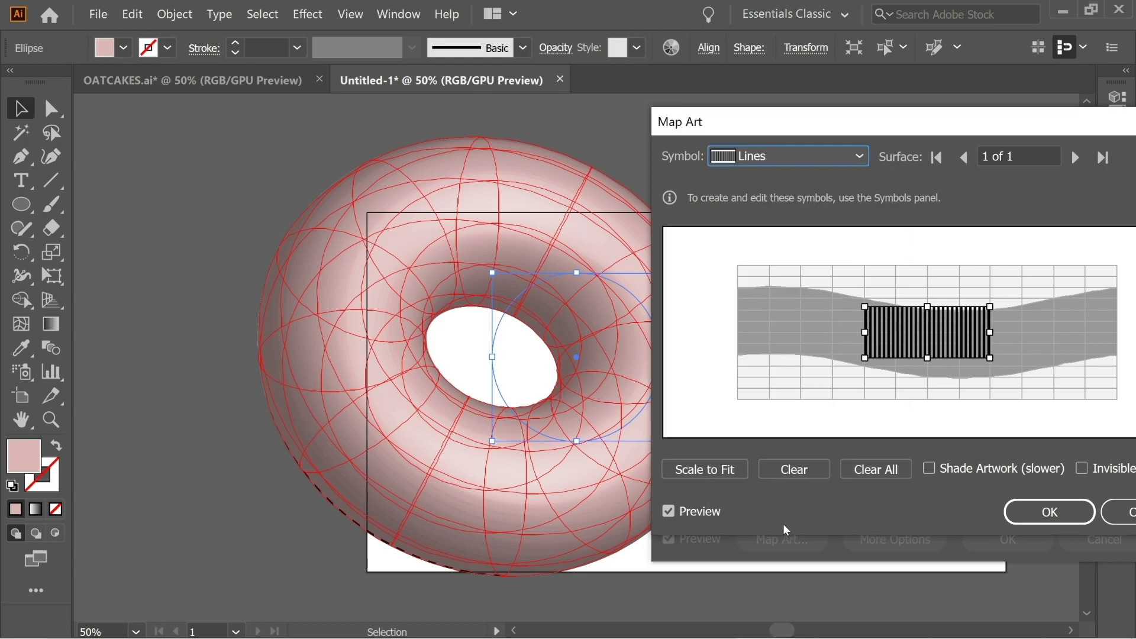
{"action": "left_click", "coordinate": [722, 474]}
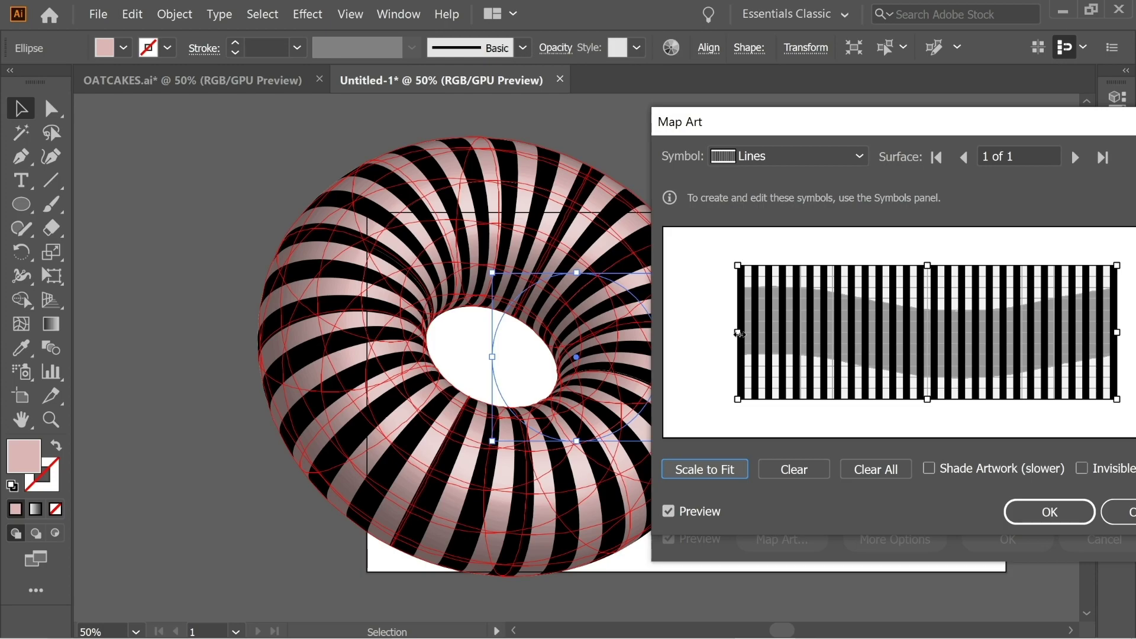
{"action": "left_click_drag", "start_coordinate": [737, 332], "coordinate": [733, 332]}
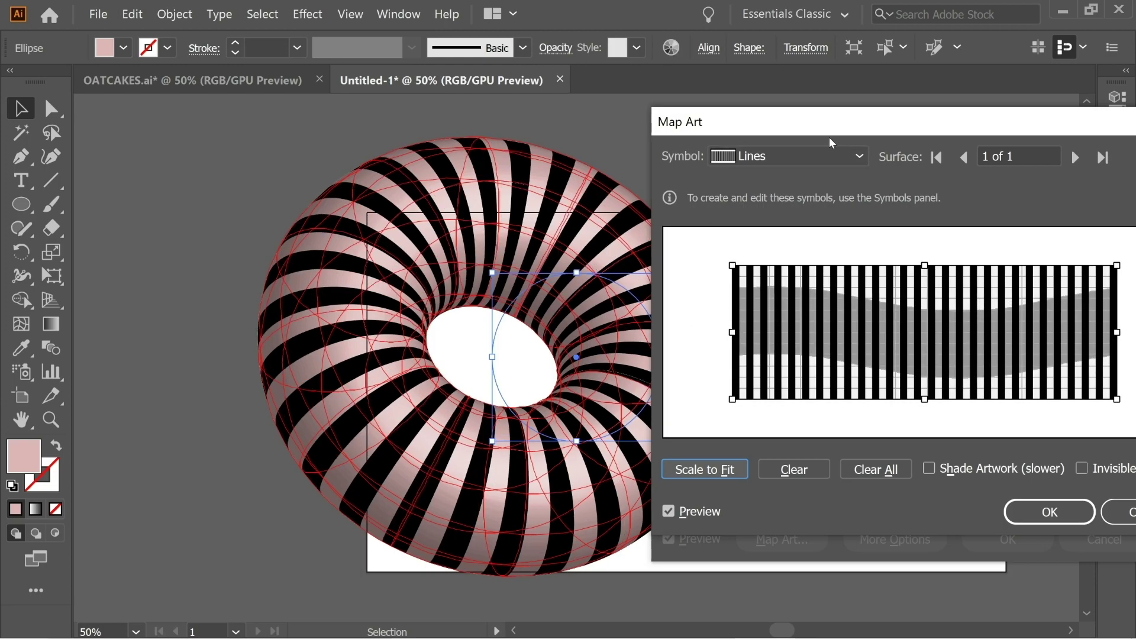
{"action": "left_click_drag", "start_coordinate": [875, 124], "coordinate": [842, 128]}
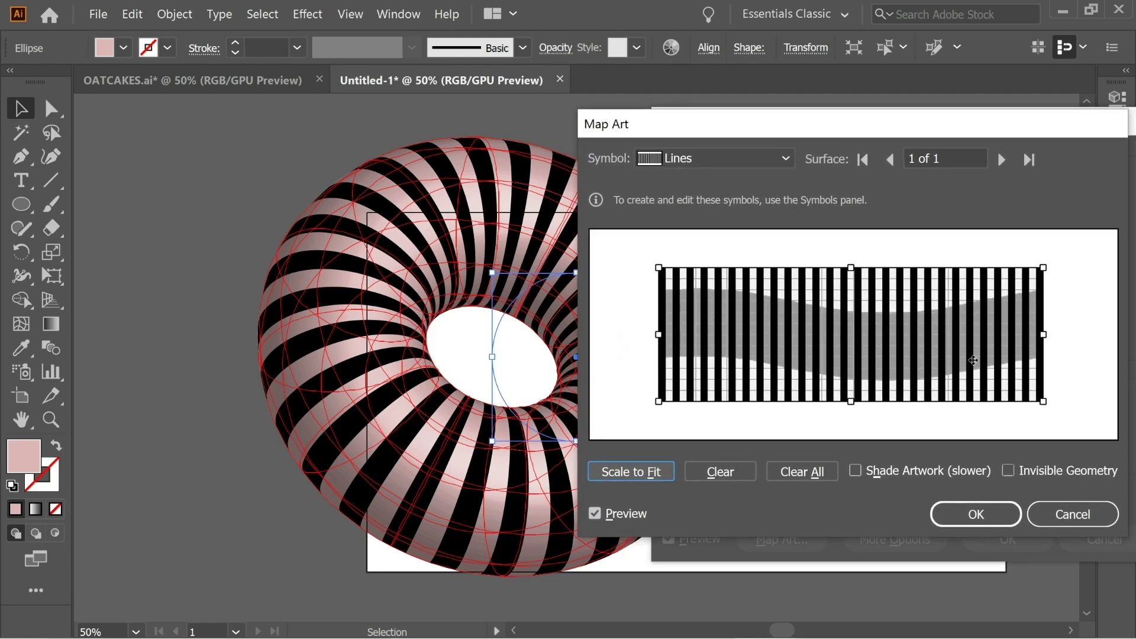
{"action": "left_click", "coordinate": [1035, 475]}
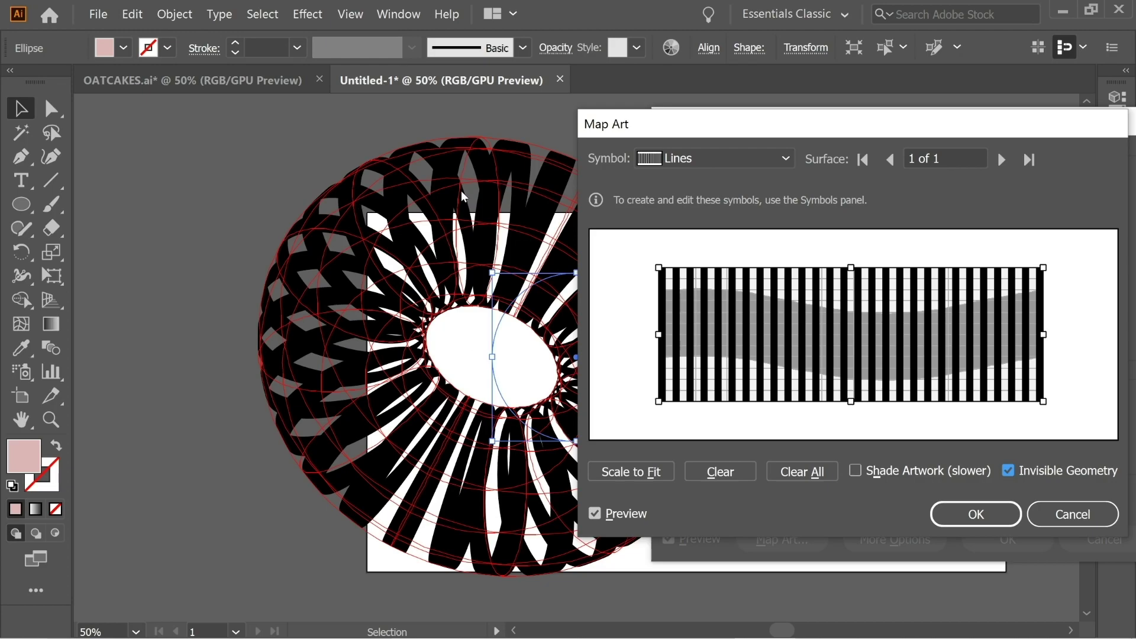
{"action": "left_click", "coordinate": [975, 514]}
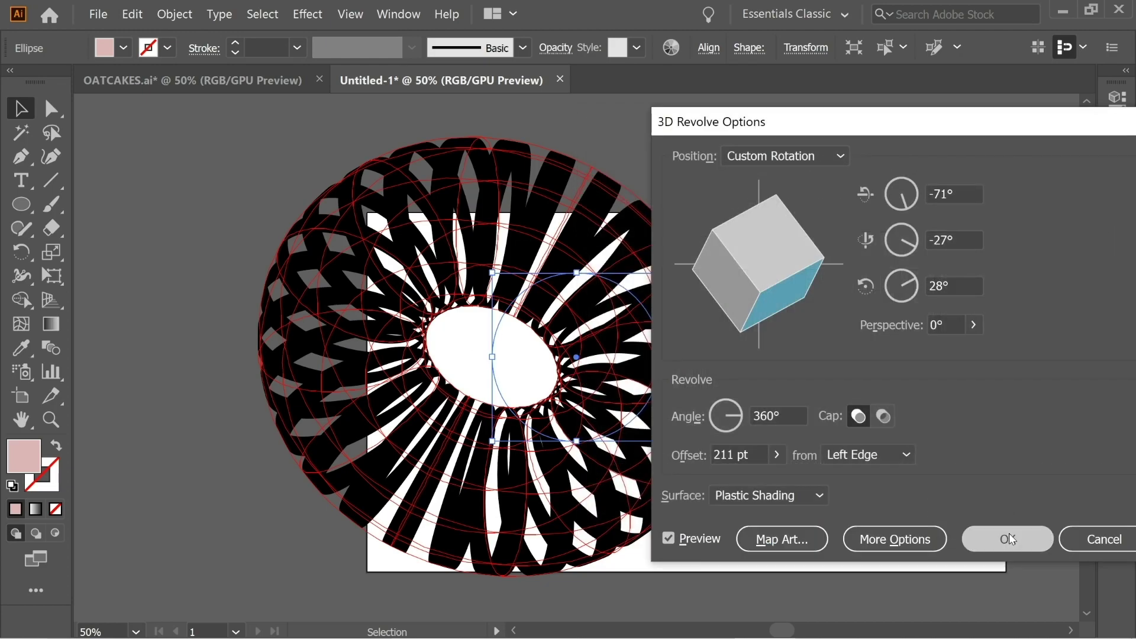
{"action": "left_click", "coordinate": [1008, 539]}
Move the torus right and expand its 3D appearance into editable shapes
{"action": "left_click_drag", "start_coordinate": [658, 317], "coordinate": [739, 323]}
{"action": "left_click", "coordinate": [878, 312]}
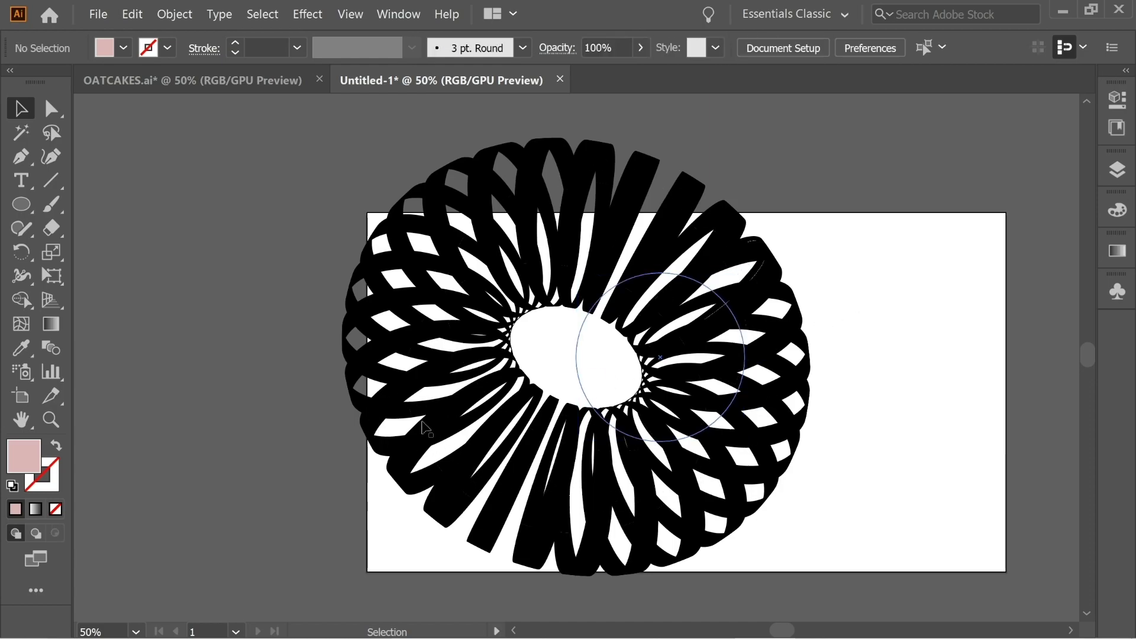
{"action": "left_click", "coordinate": [390, 384]}
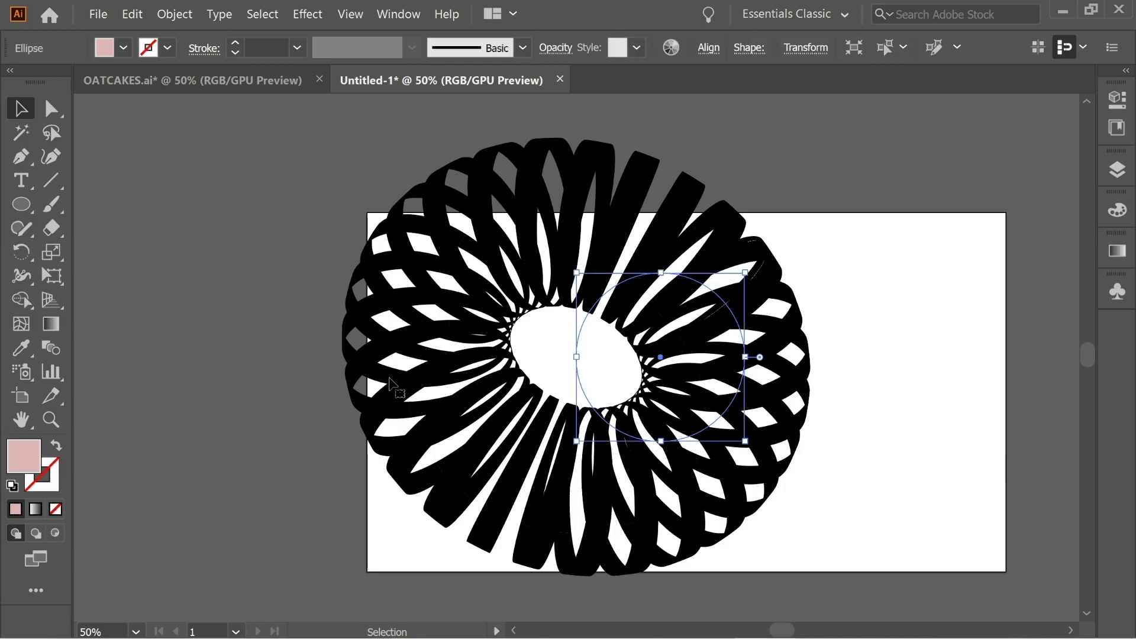
{"action": "left_click", "coordinate": [174, 13]}
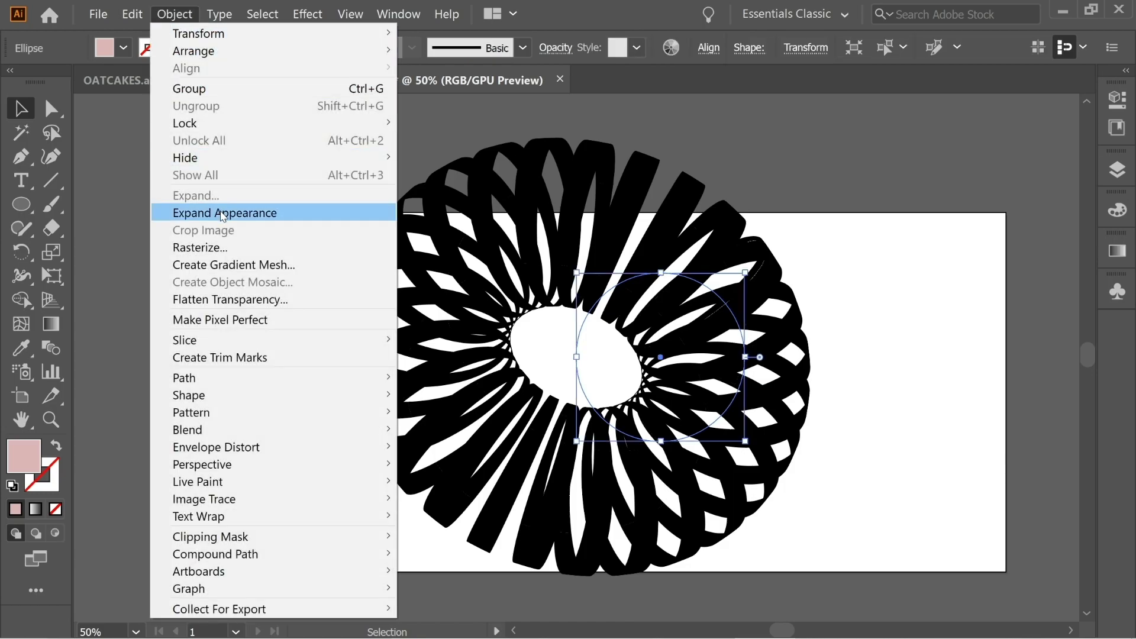
{"action": "left_click", "coordinate": [240, 211]}
{"action": "left_click", "coordinate": [898, 260]}
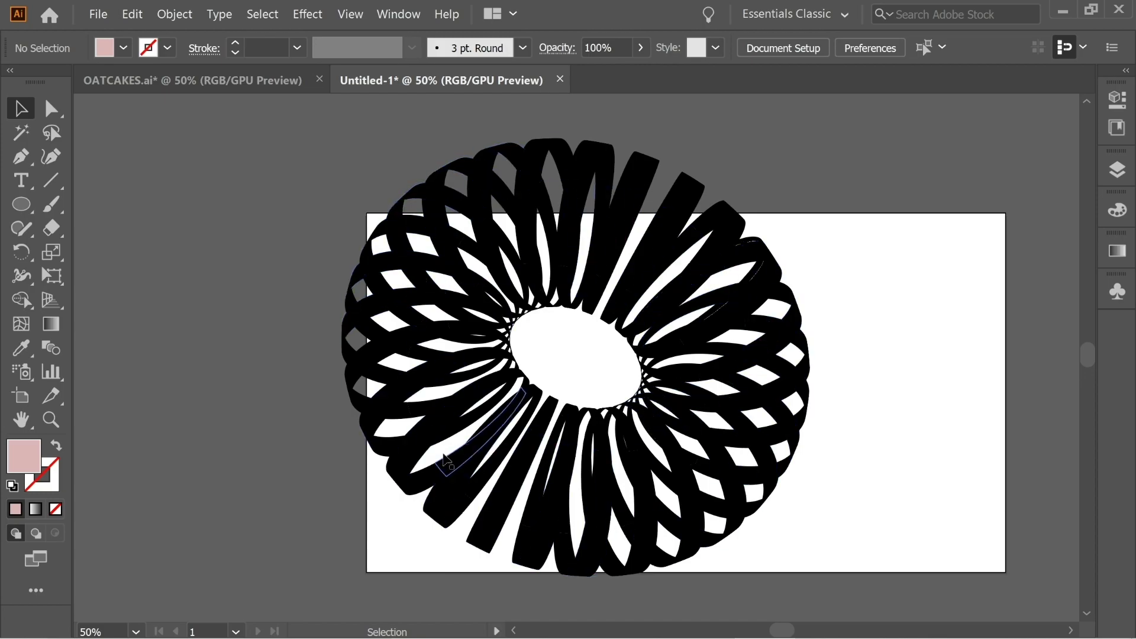
Step into the expanded torus's nested clip groups to inspect its parts, then exit isolation
{"action": "double_click", "coordinate": [376, 384]}
{"action": "left_click", "coordinate": [375, 383]}
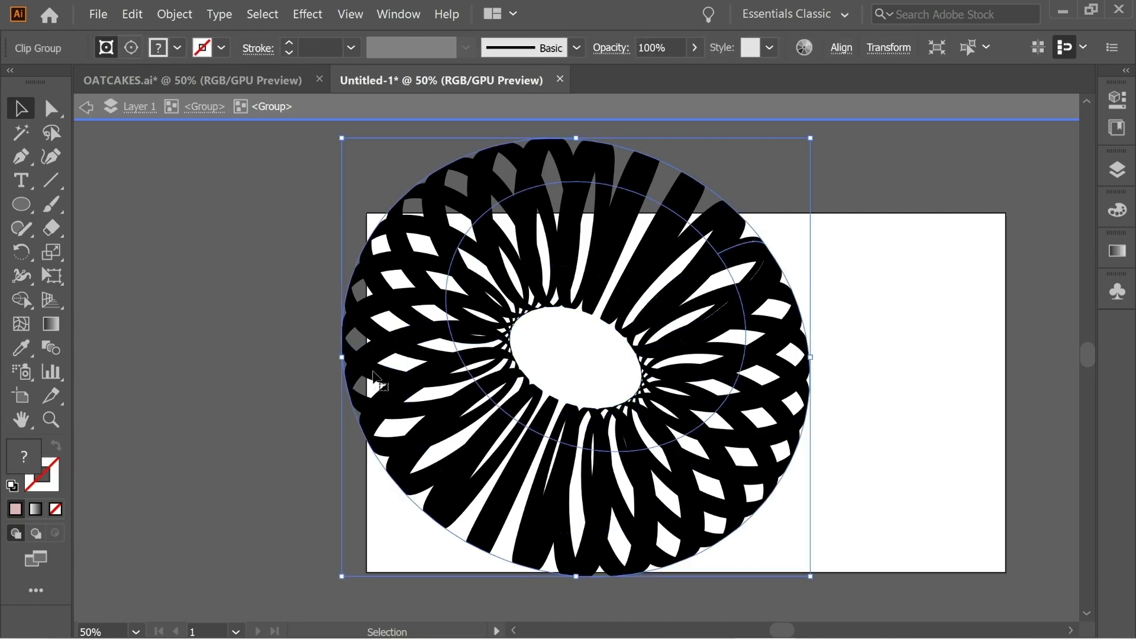
{"action": "double_click", "coordinate": [376, 385]}
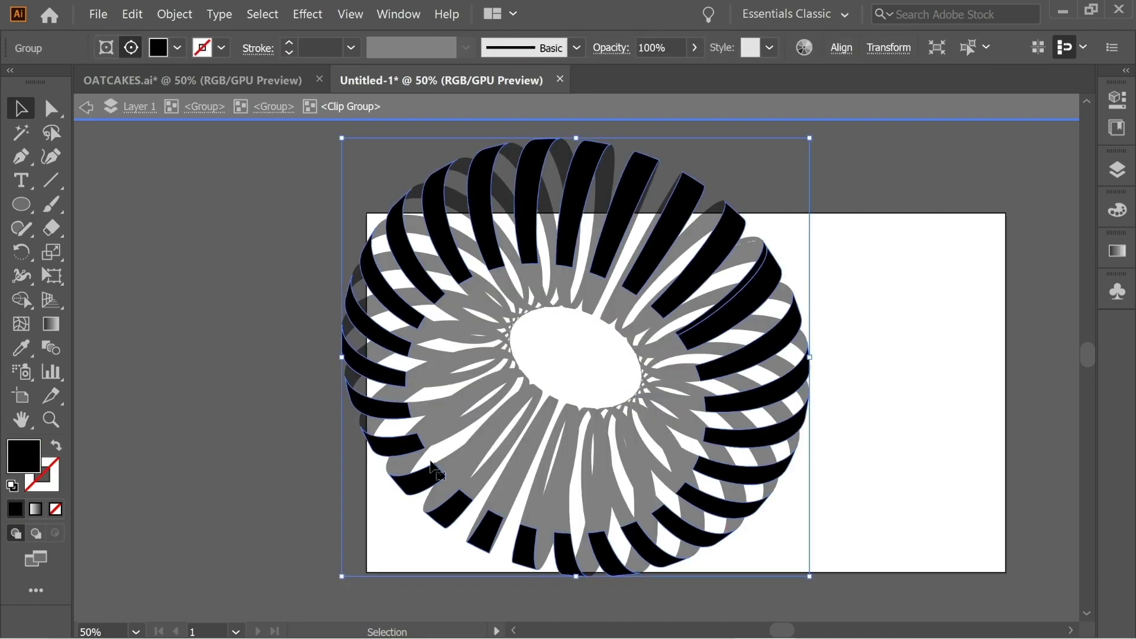
{"action": "left_click", "coordinate": [468, 444]}
{"action": "double_click", "coordinate": [915, 384]}
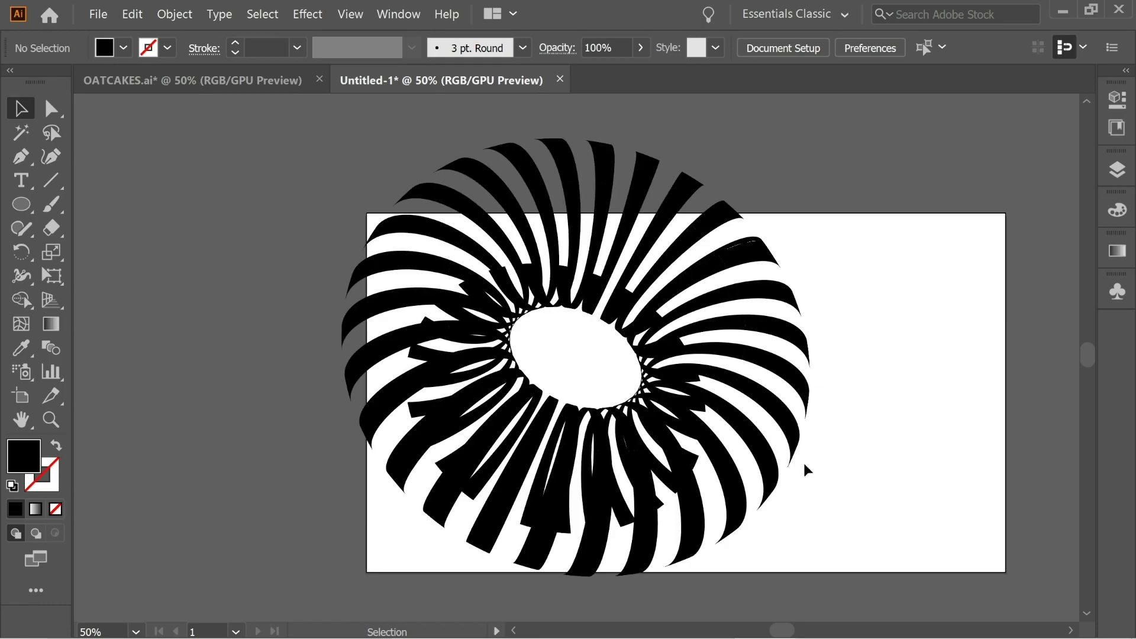
Delete the messy lower-left fragments and the small stray piece on the right of the torus
{"action": "double_click", "coordinate": [620, 514]}
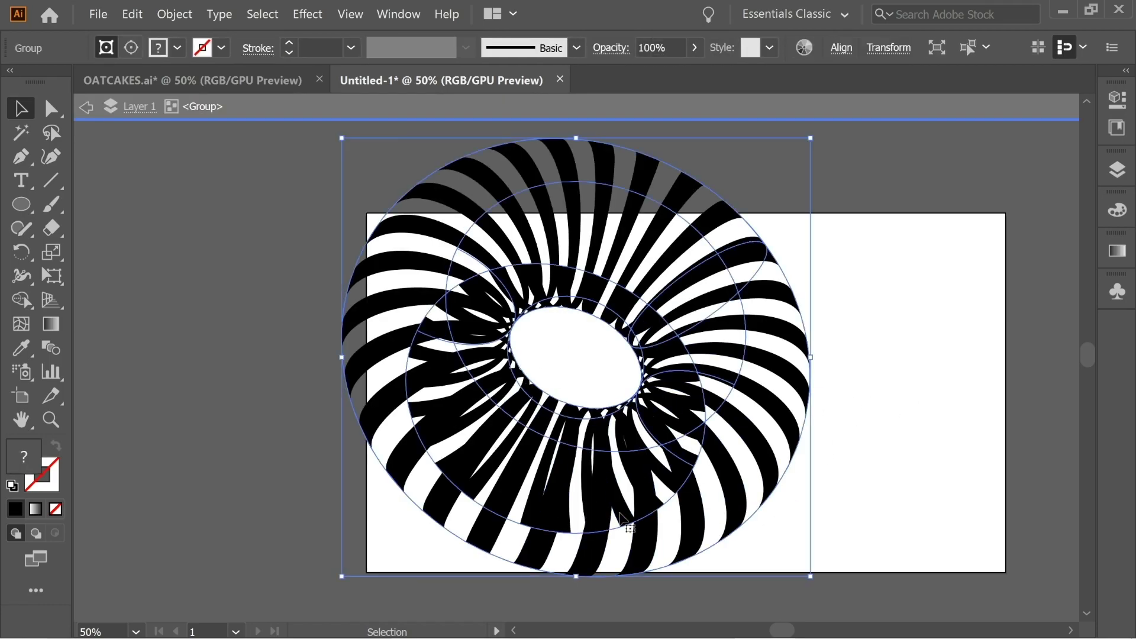
{"action": "double_click", "coordinate": [620, 518]}
{"action": "left_click", "coordinate": [621, 526]}
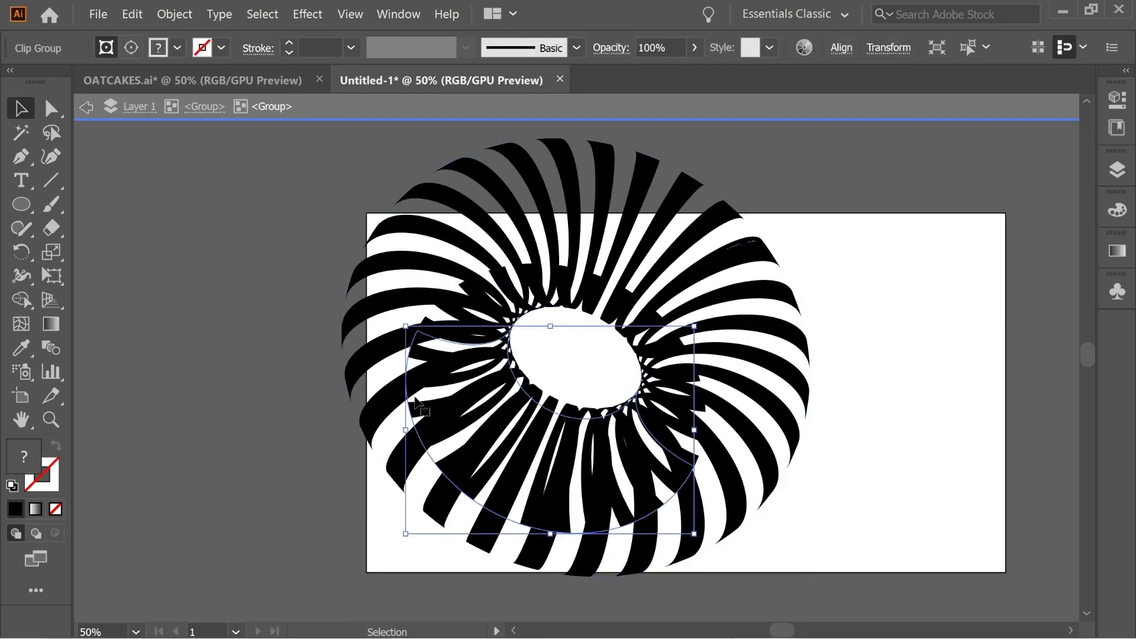
{"action": "key", "text": "Delete"}
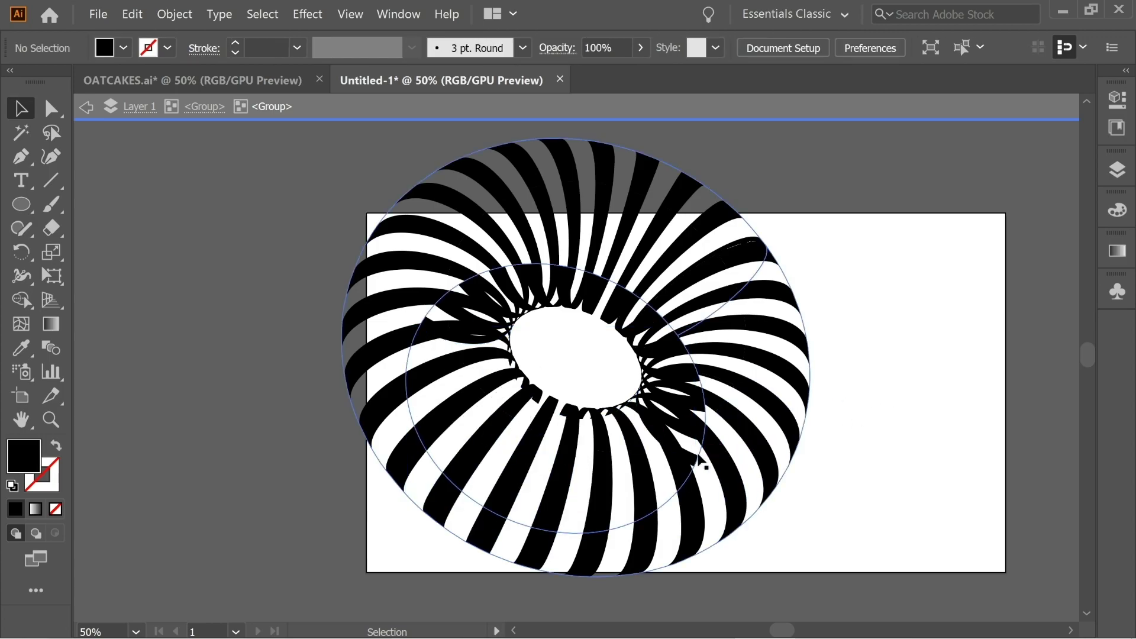
{"action": "double_click", "coordinate": [695, 458]}
{"action": "left_click", "coordinate": [698, 464]}
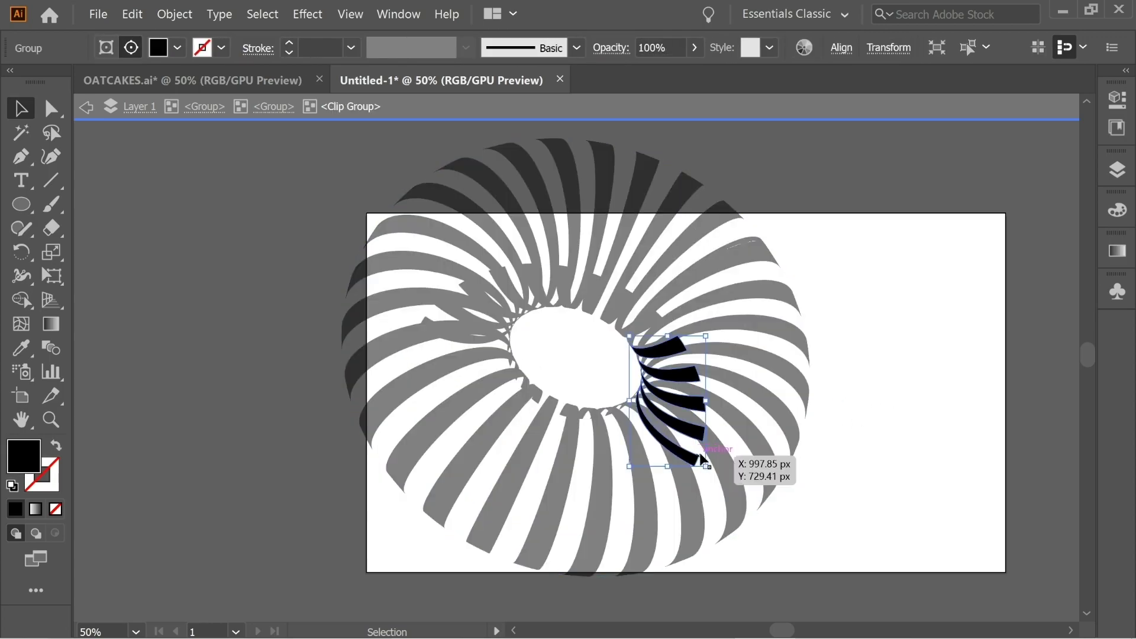
{"action": "key", "text": "Delete"}
{"action": "double_click", "coordinate": [931, 445]}
Check the clip group holding the inner top strips, exit isolation, and select the whole torus
{"action": "double_click", "coordinate": [585, 417]}
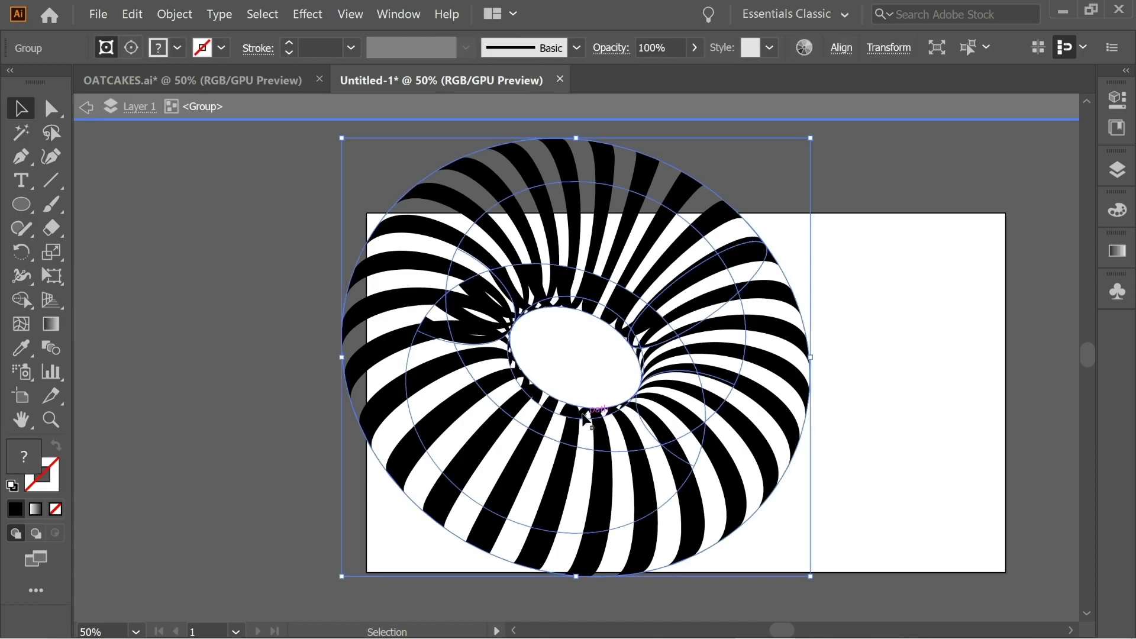
{"action": "double_click", "coordinate": [586, 417]}
{"action": "left_click", "coordinate": [585, 417]}
{"action": "left_click", "coordinate": [882, 437]}
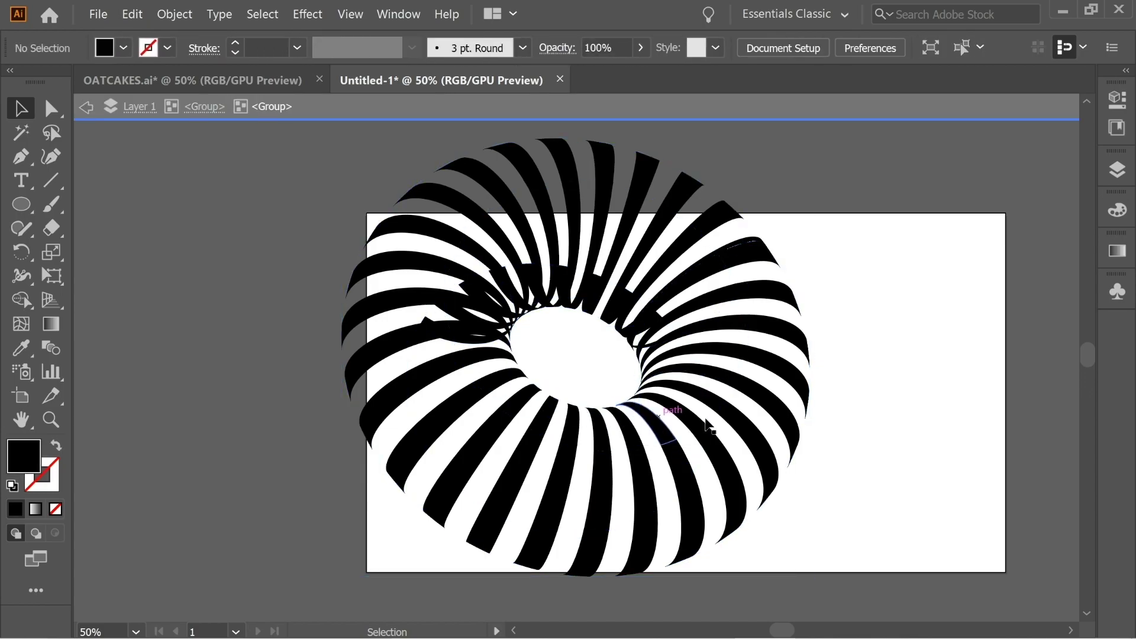
{"action": "double_click", "coordinate": [476, 345]}
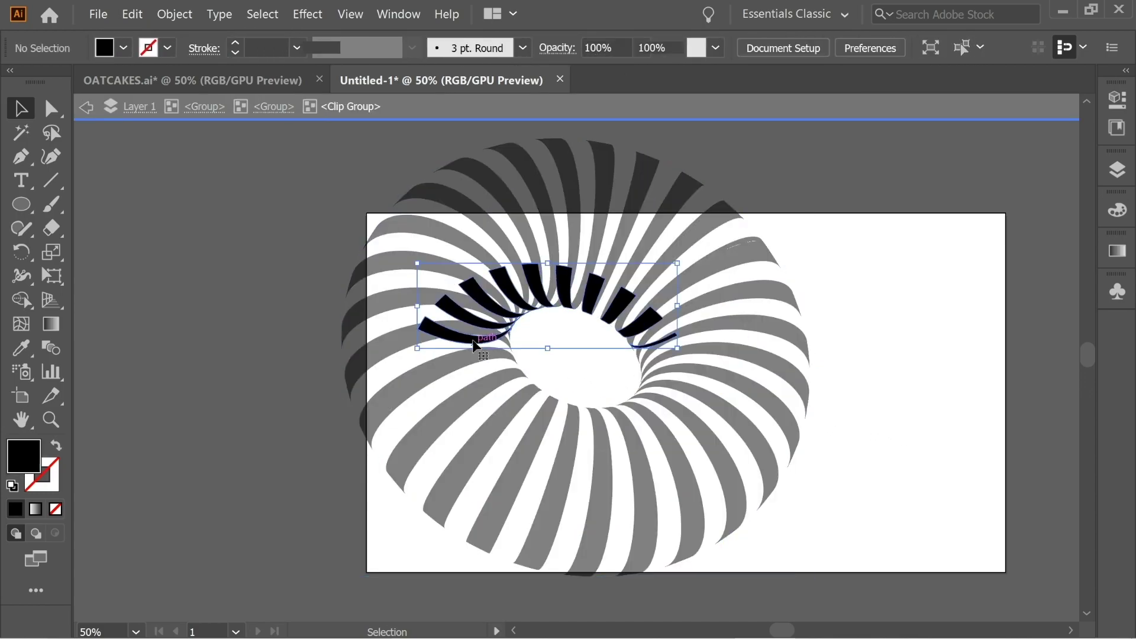
{"action": "left_click", "coordinate": [619, 353]}
{"action": "double_click", "coordinate": [902, 395]}
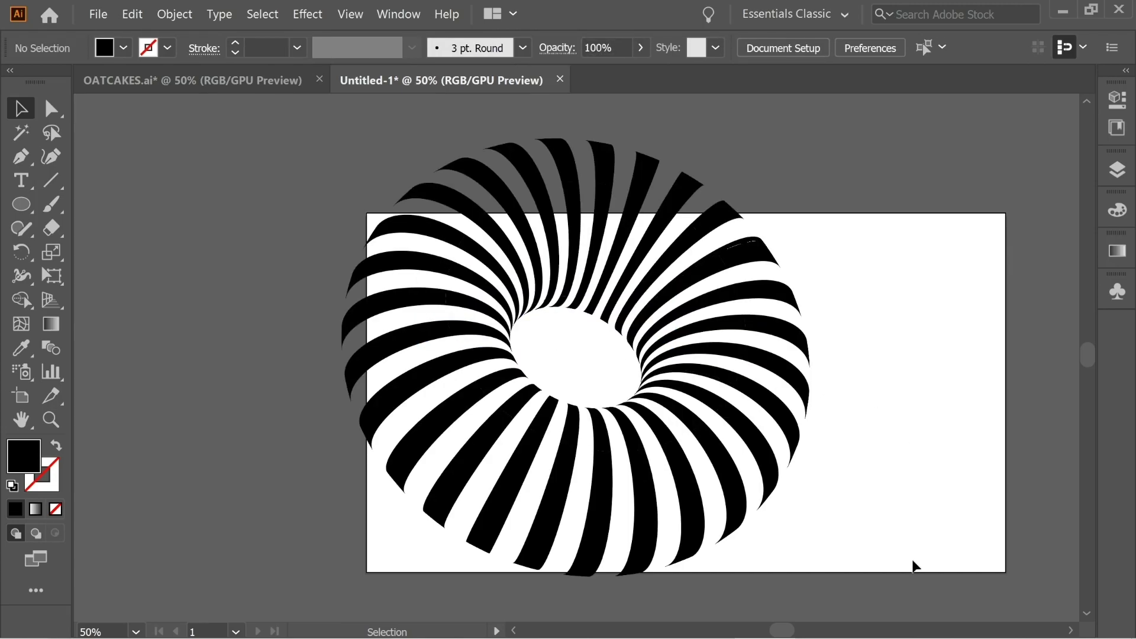
{"action": "key", "text": "ctrl+a"}
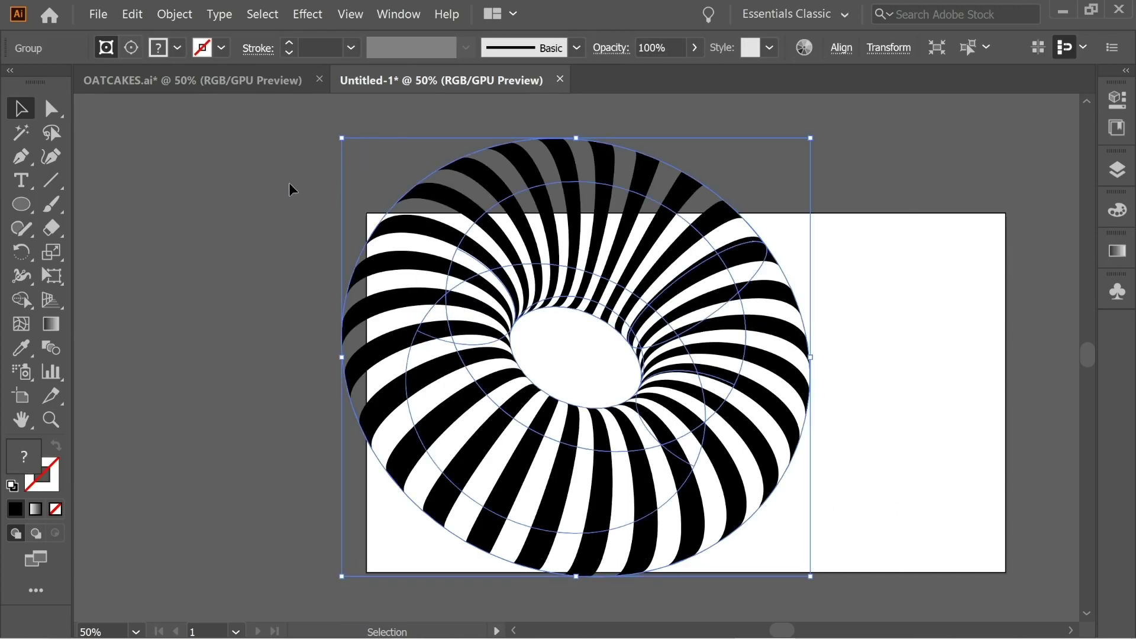
{"action": "left_click", "coordinate": [24, 461]}
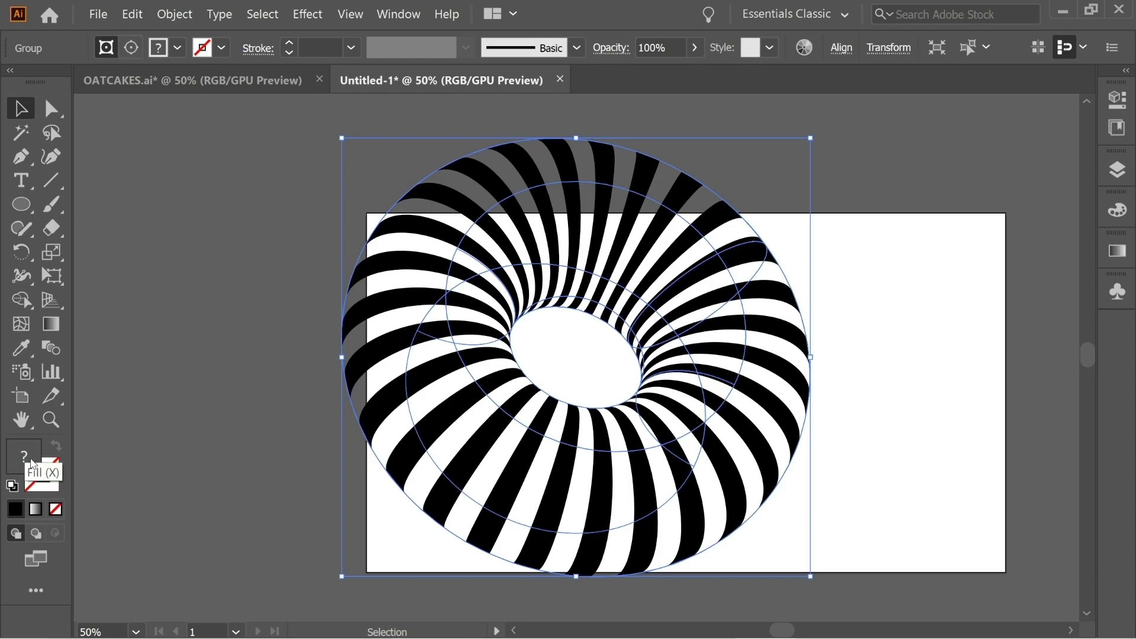
{"action": "double_click", "coordinate": [32, 465]}
{"action": "left_click", "coordinate": [235, 256]}
{"action": "left_click", "coordinate": [505, 232]}
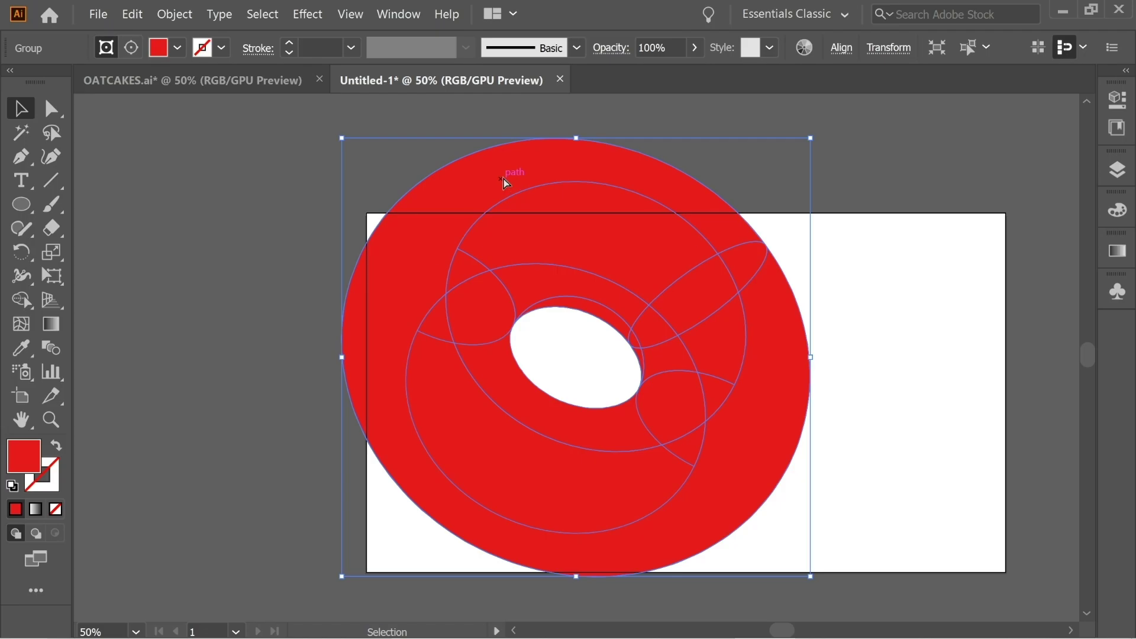
{"action": "key", "text": "ctrl+z"}
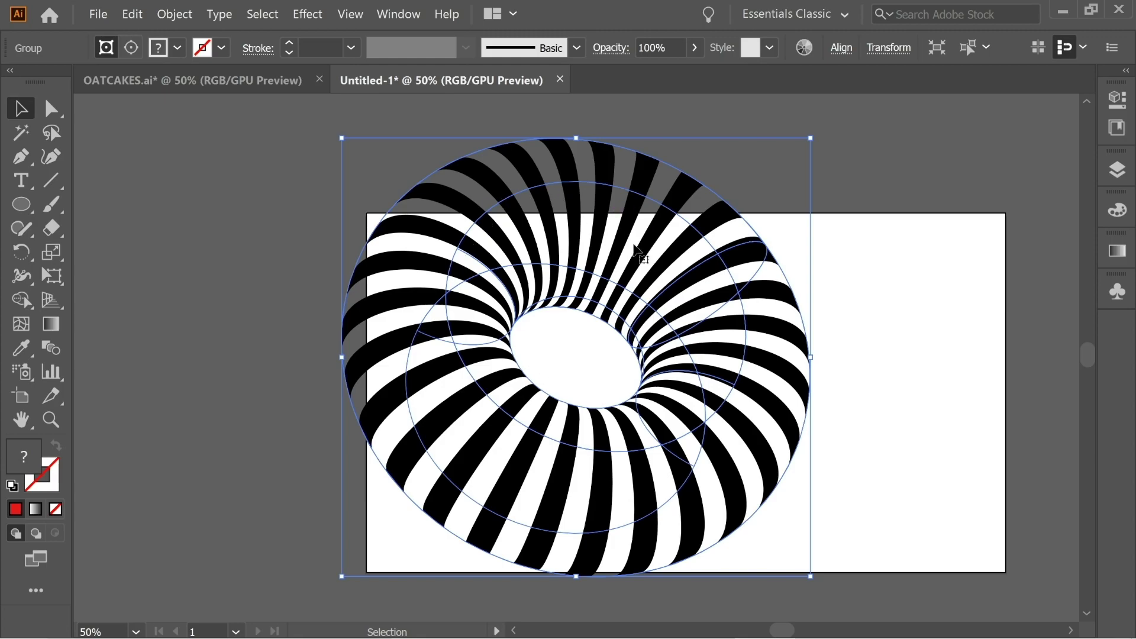
{"action": "right_click", "coordinate": [568, 319]}
{"action": "left_click", "coordinate": [612, 442]}
{"action": "right_click", "coordinate": [574, 256]}
{"action": "left_click", "coordinate": [613, 380]}
{"action": "right_click", "coordinate": [558, 266]}
{"action": "left_click", "coordinate": [599, 355]}
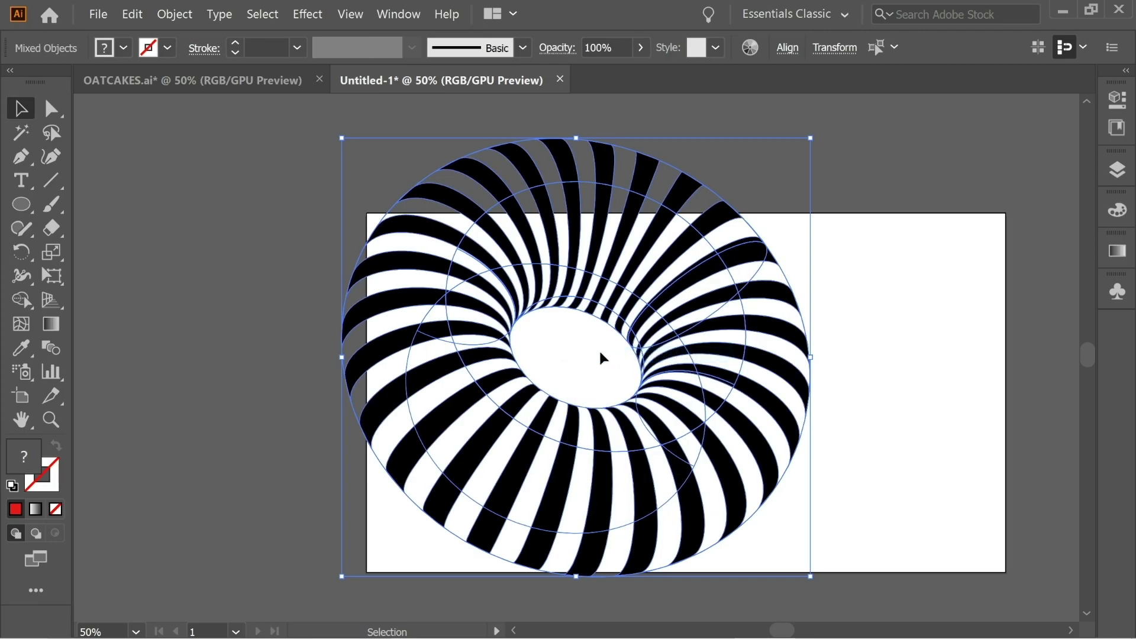
{"action": "left_click", "coordinate": [860, 417]}
{"action": "left_click", "coordinate": [474, 503]}
{"action": "key", "text": "Delete"}
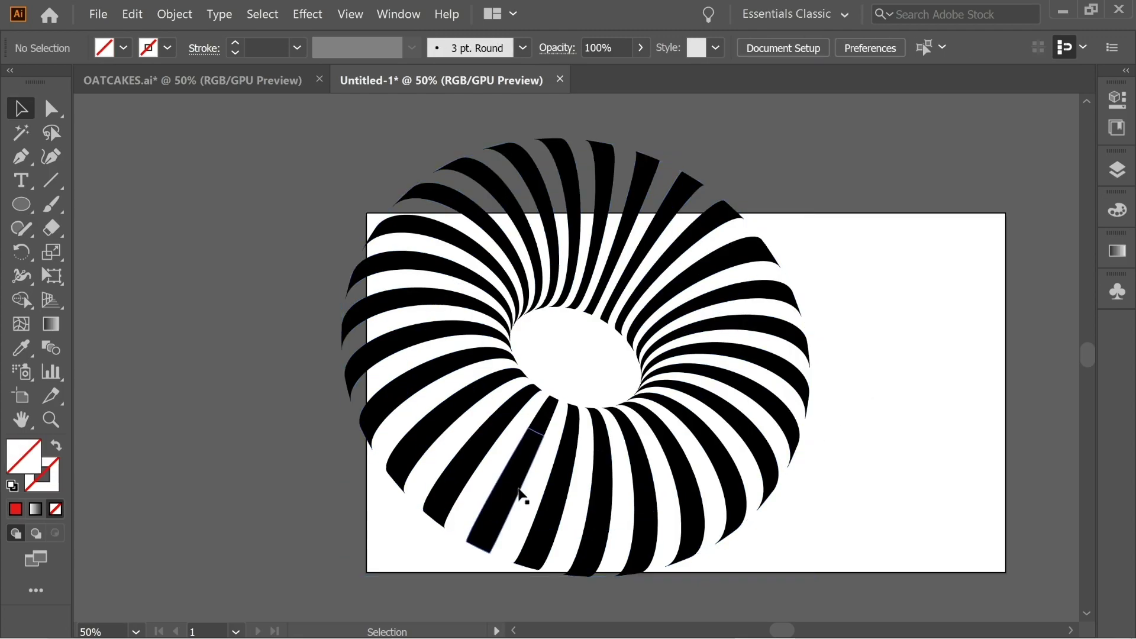
{"action": "left_click_drag", "start_coordinate": [951, 571], "coordinate": [337, 137]}
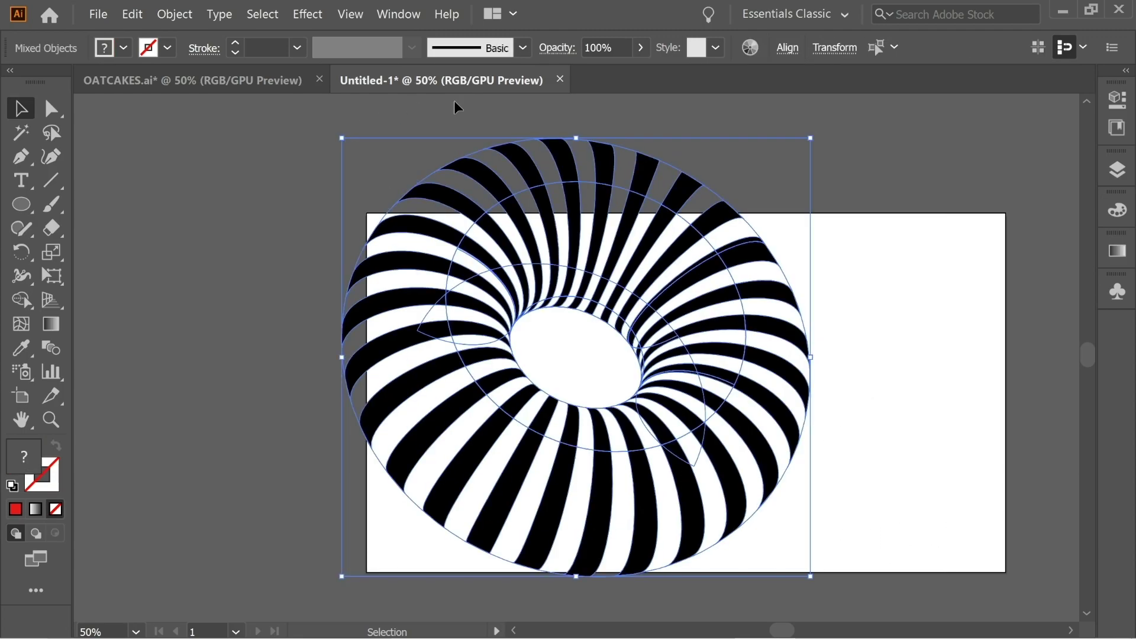
{"action": "left_click", "coordinate": [828, 330]}
{"action": "left_click", "coordinate": [742, 314]}
{"action": "left_click", "coordinate": [858, 366]}
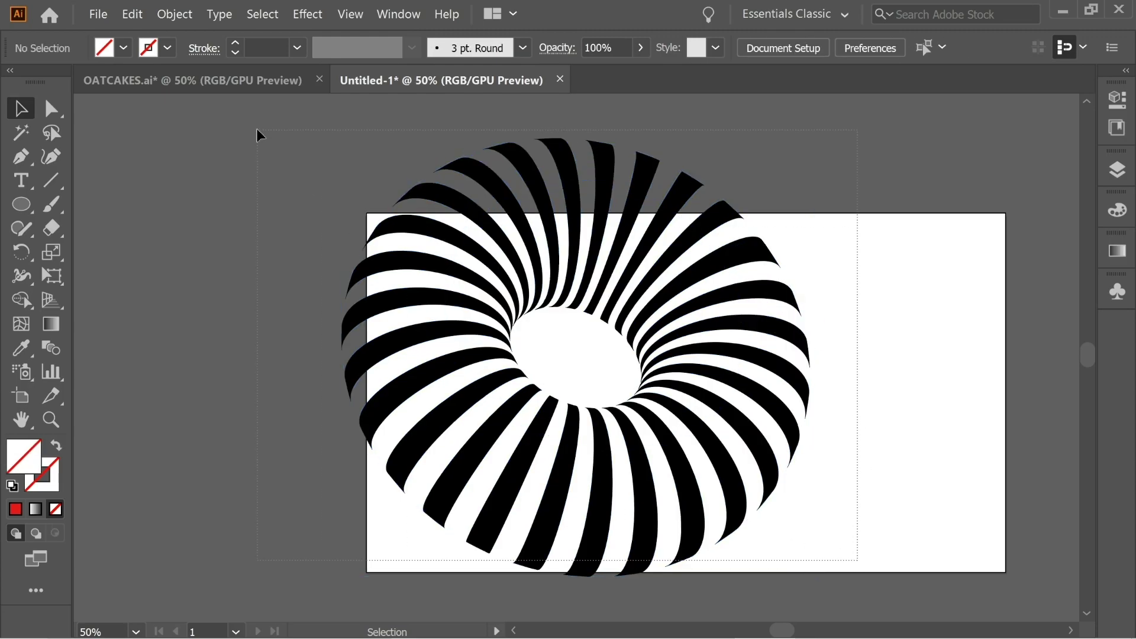
{"action": "key", "text": "ctrl+a"}
{"action": "left_click", "coordinate": [707, 226]}
{"action": "left_click", "coordinate": [707, 227]}
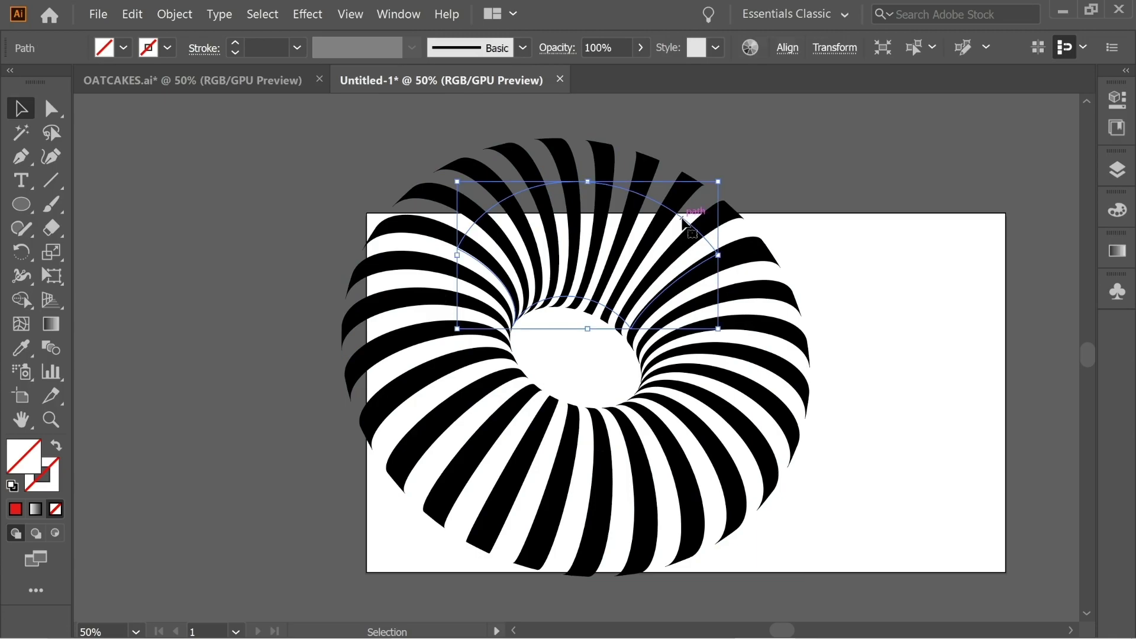
{"action": "left_click", "coordinate": [864, 548]}
{"action": "left_click_drag", "start_coordinate": [866, 568], "coordinate": [327, 166]}
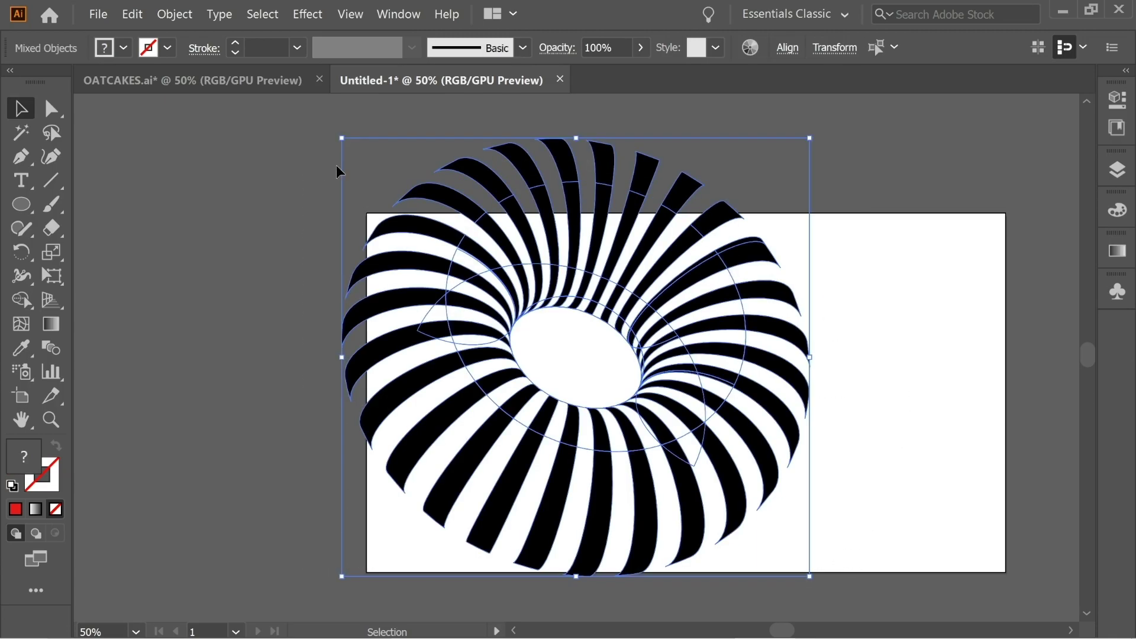
{"action": "left_click", "coordinate": [872, 426]}
{"action": "left_click", "coordinate": [739, 371]}
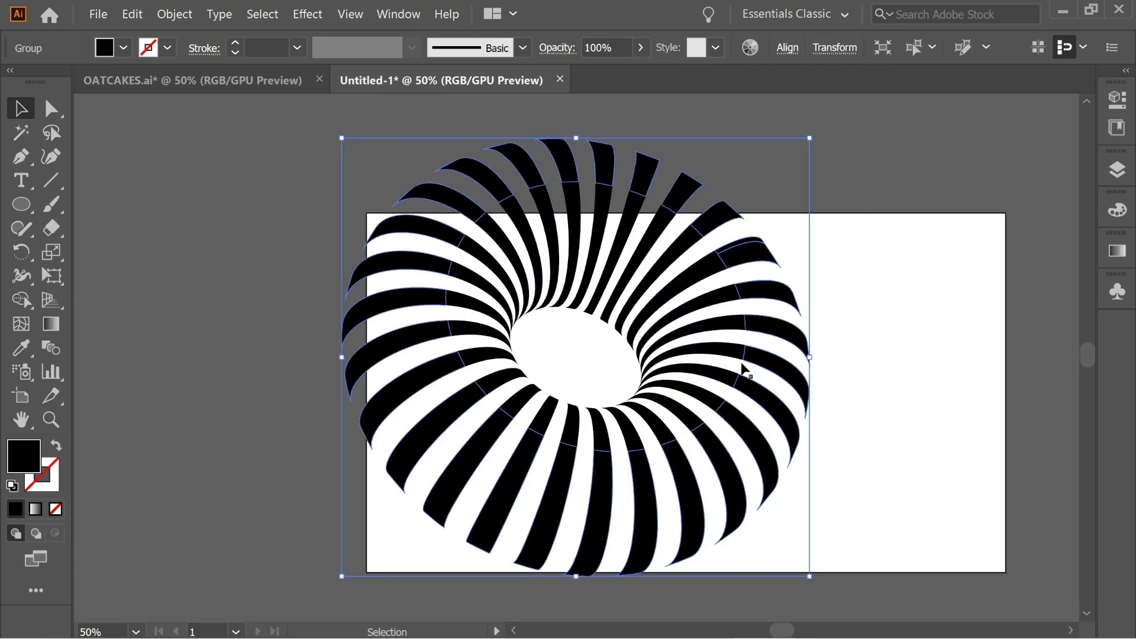
{"action": "left_click", "coordinate": [828, 386]}
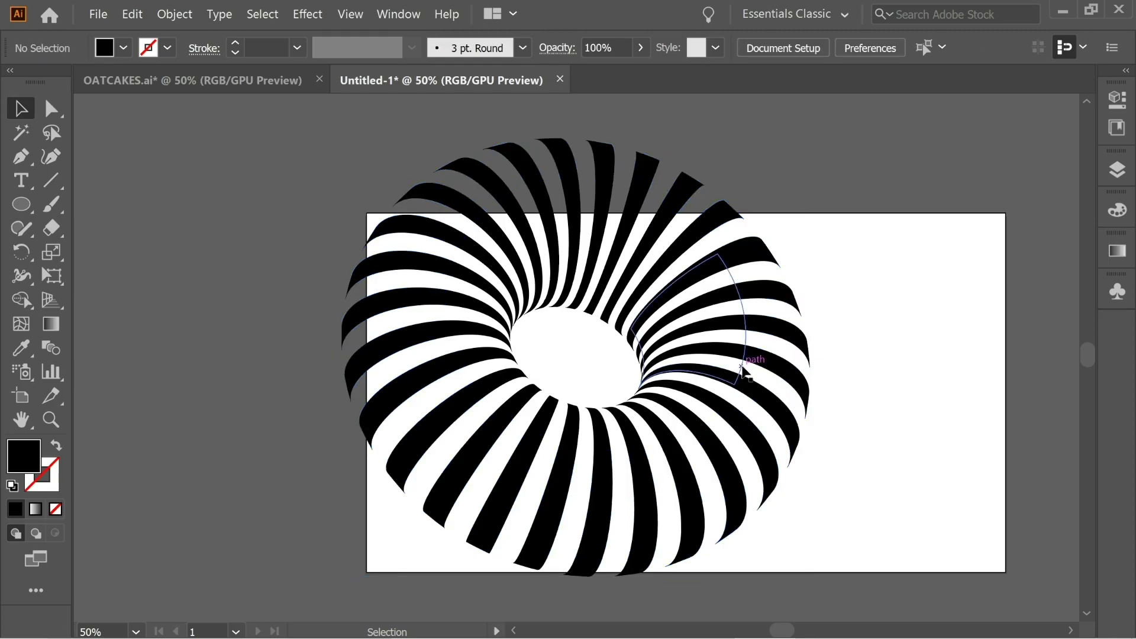
{"action": "left_click", "coordinate": [743, 374]}
{"action": "left_click", "coordinate": [847, 392]}
{"action": "left_click_drag", "start_coordinate": [862, 573], "coordinate": [189, 156]}
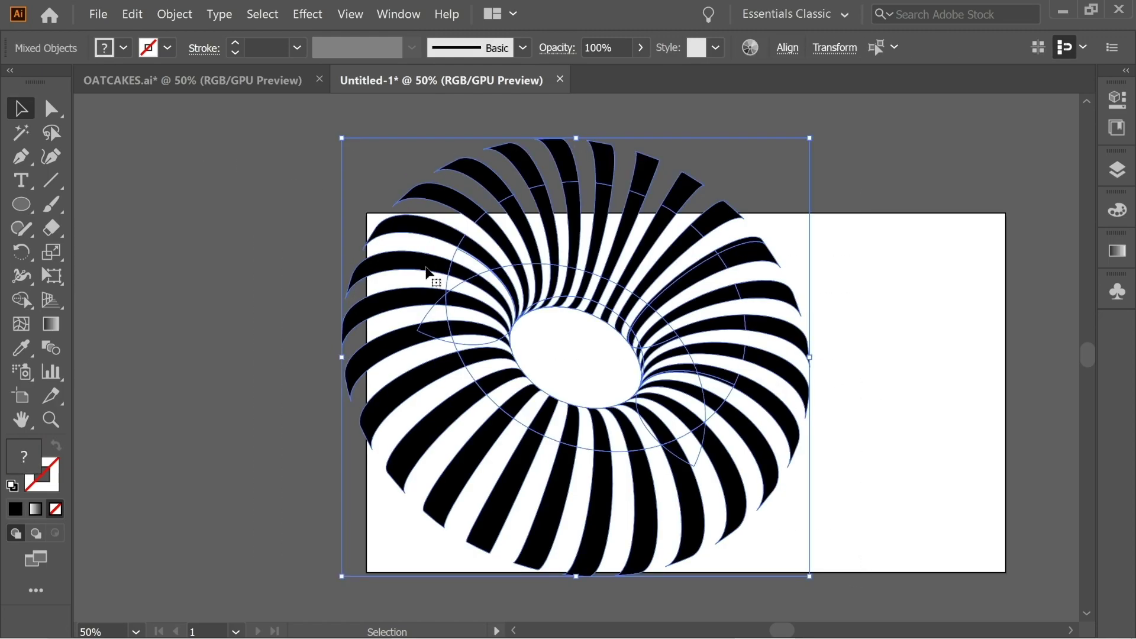
{"action": "left_click", "coordinate": [260, 318]}
{"action": "left_click", "coordinate": [468, 340]}
{"action": "left_click", "coordinate": [254, 295]}
{"action": "left_click_drag", "start_coordinate": [266, 142], "coordinate": [844, 535]}
{"action": "left_click", "coordinate": [252, 316]}
{"action": "key", "text": "ctrl+a"}
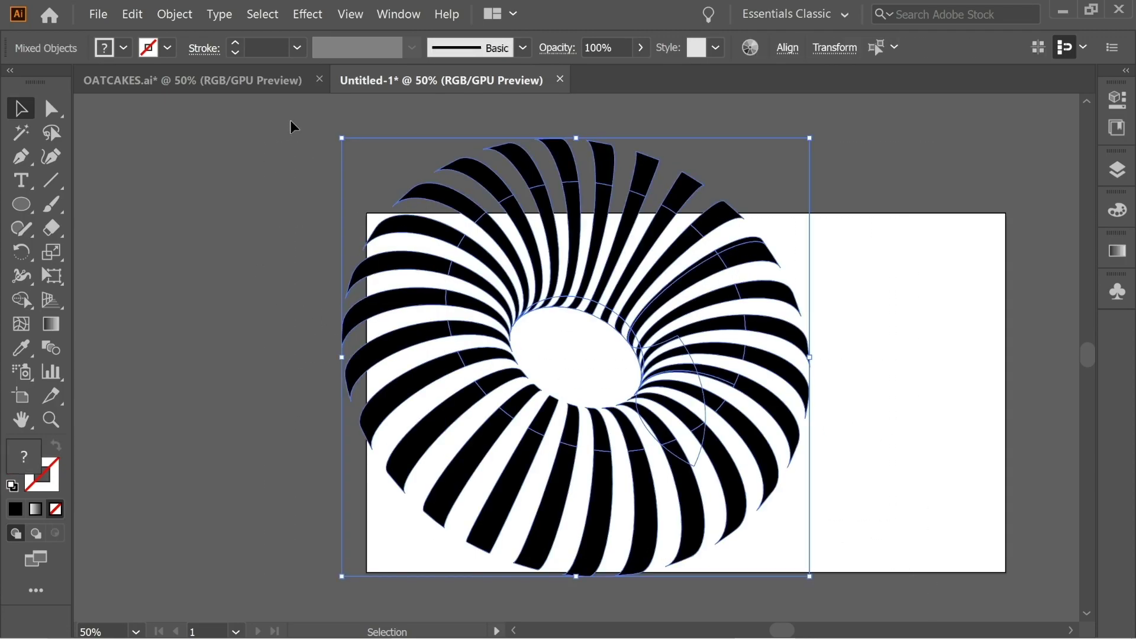
{"action": "left_click", "coordinate": [681, 339]}
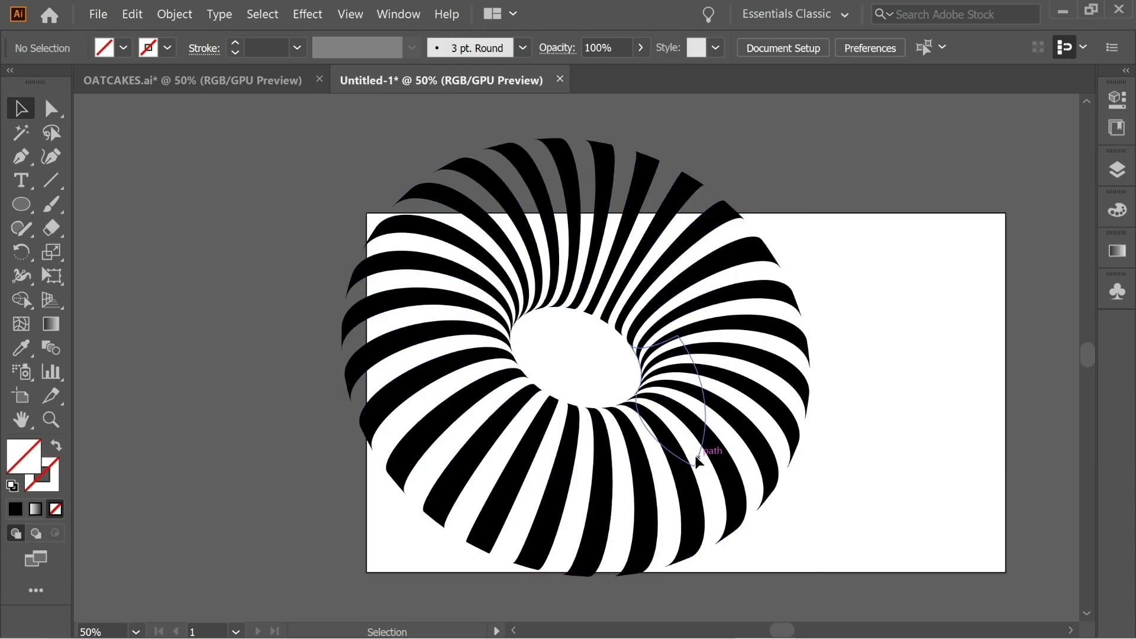
{"action": "left_click_drag", "start_coordinate": [940, 584], "coordinate": [290, 159]}
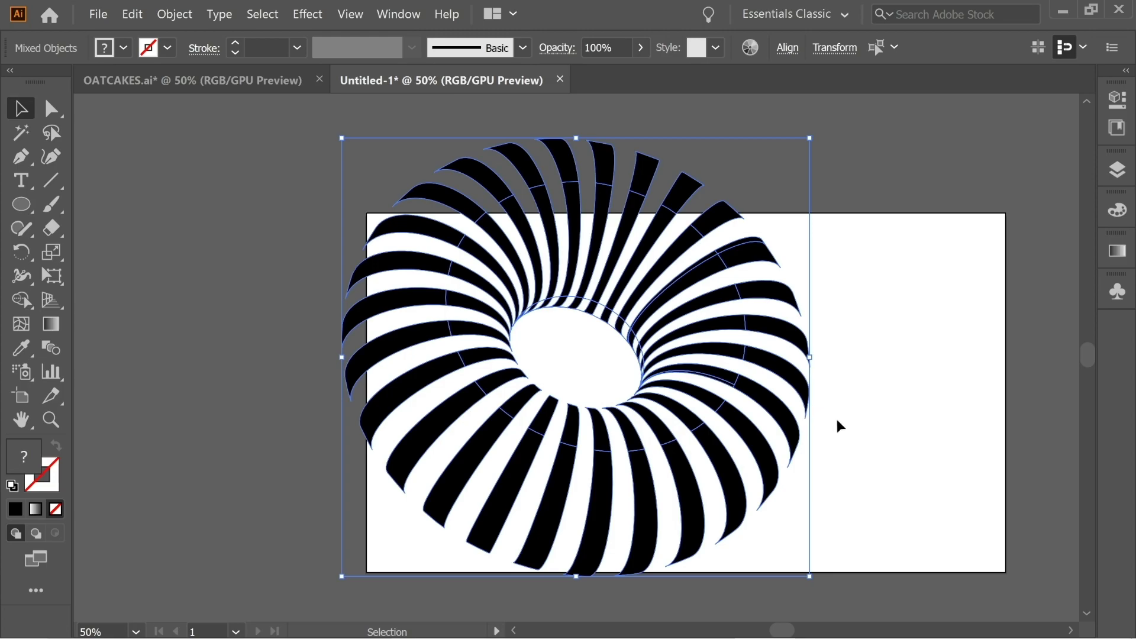
Zoom in on the torus and ungroup the stripe groups around the inner ring
{"action": "left_click", "coordinate": [861, 339]}
{"action": "key", "text": "a"}
{"action": "key", "text": "ctrl+plus"}
{"action": "key", "text": "ctrl+plus"}
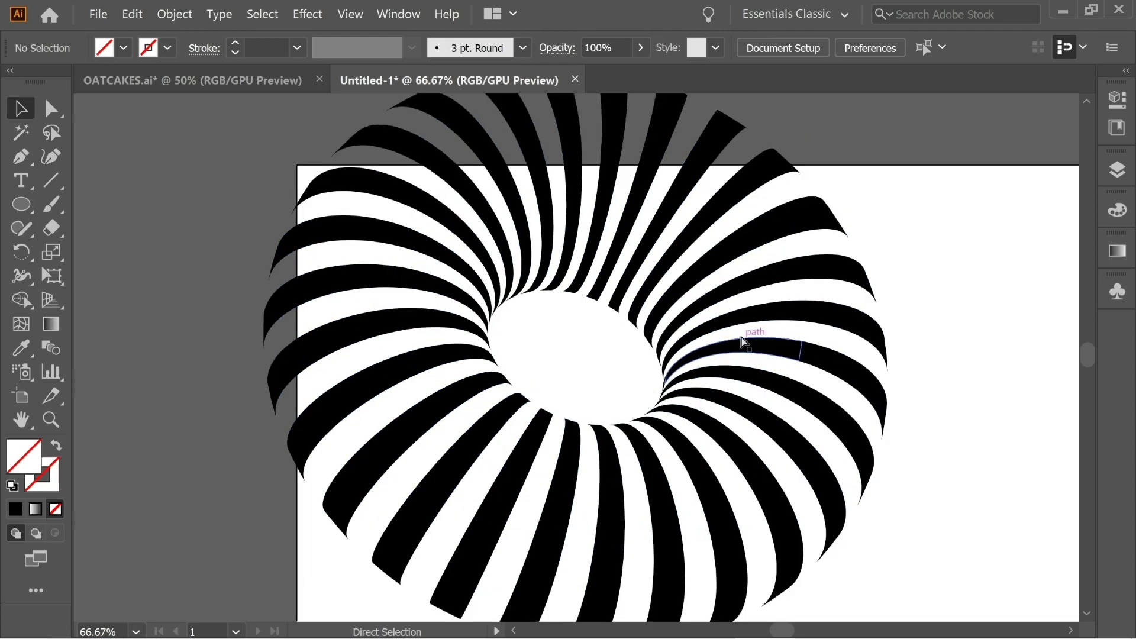
{"action": "key", "text": "v"}
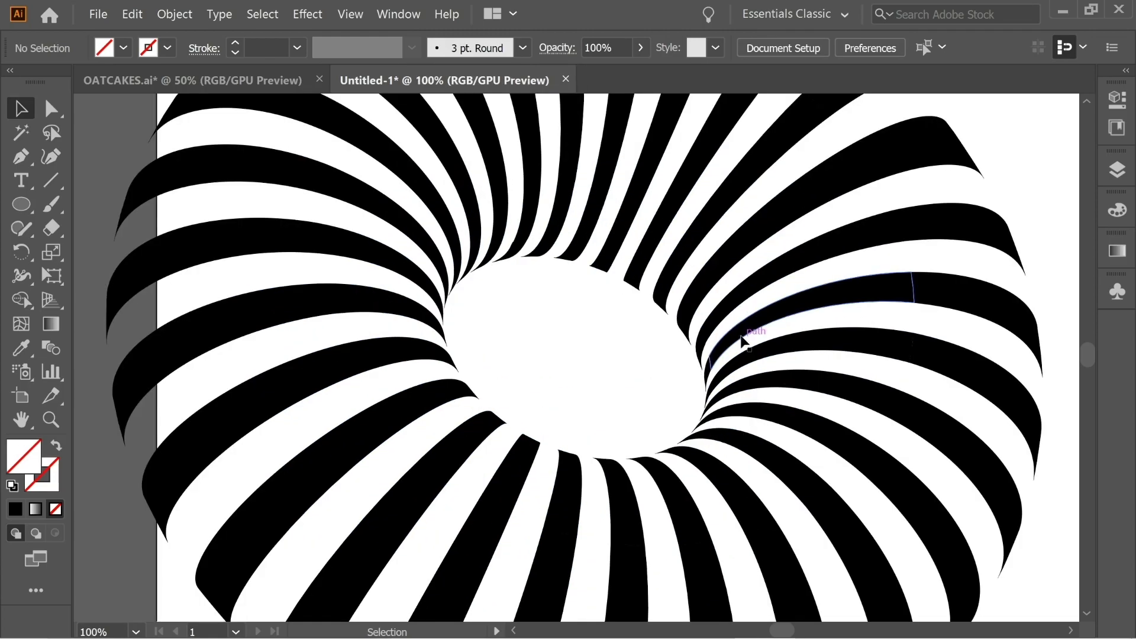
{"action": "left_click", "coordinate": [610, 271]}
{"action": "right_click", "coordinate": [609, 268]}
{"action": "left_click", "coordinate": [682, 390]}
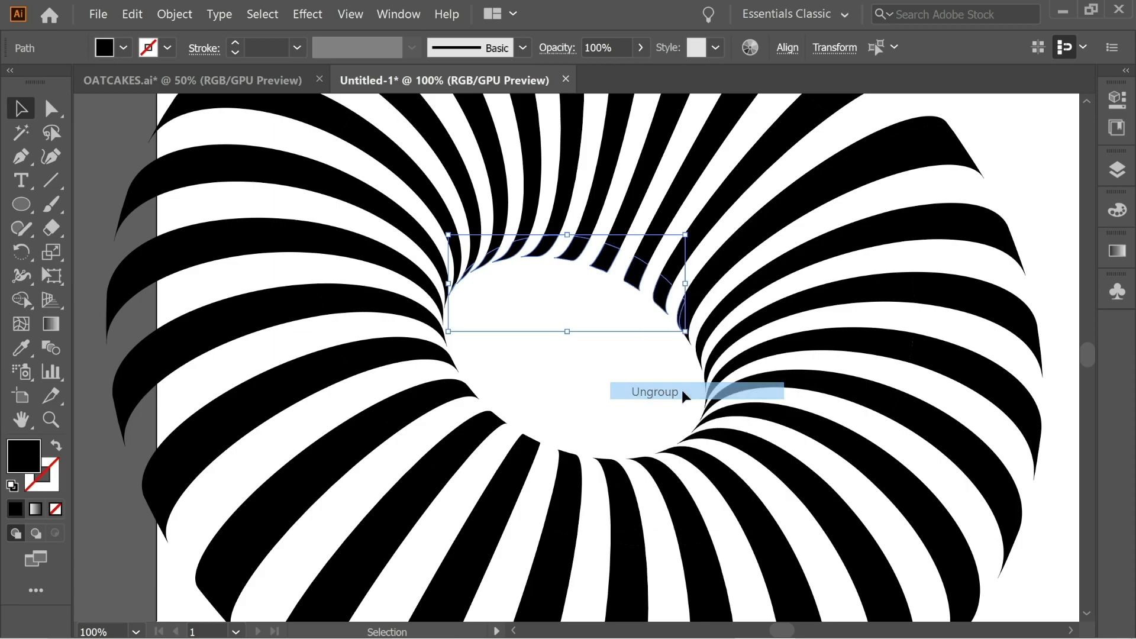
{"action": "left_click", "coordinate": [613, 352]}
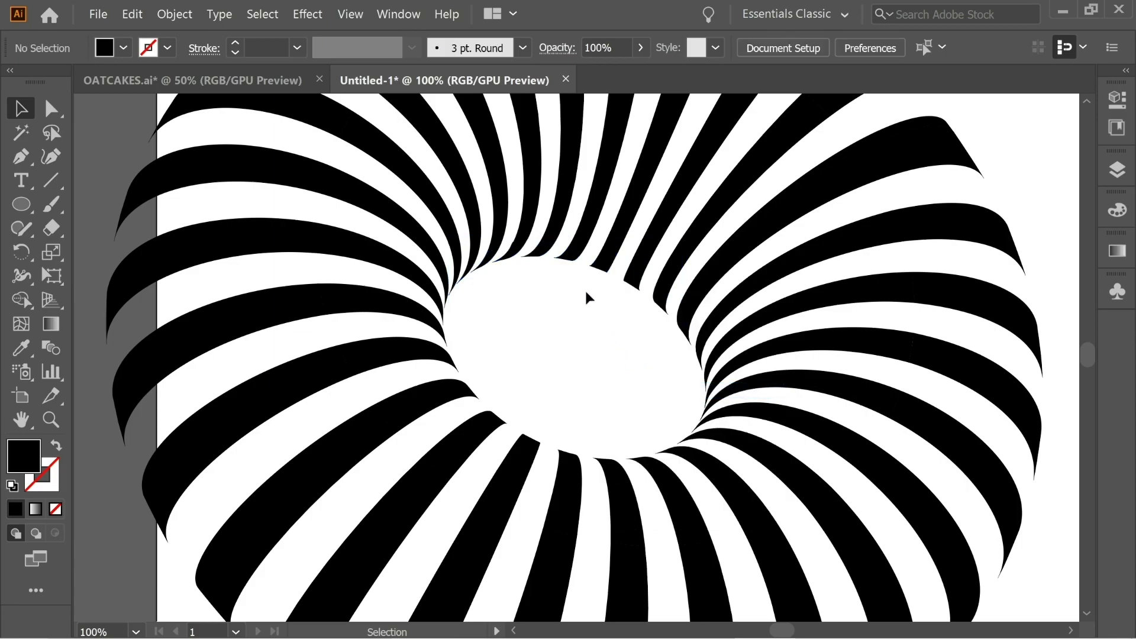
{"action": "left_click", "coordinate": [578, 256]}
{"action": "left_click", "coordinate": [625, 327]}
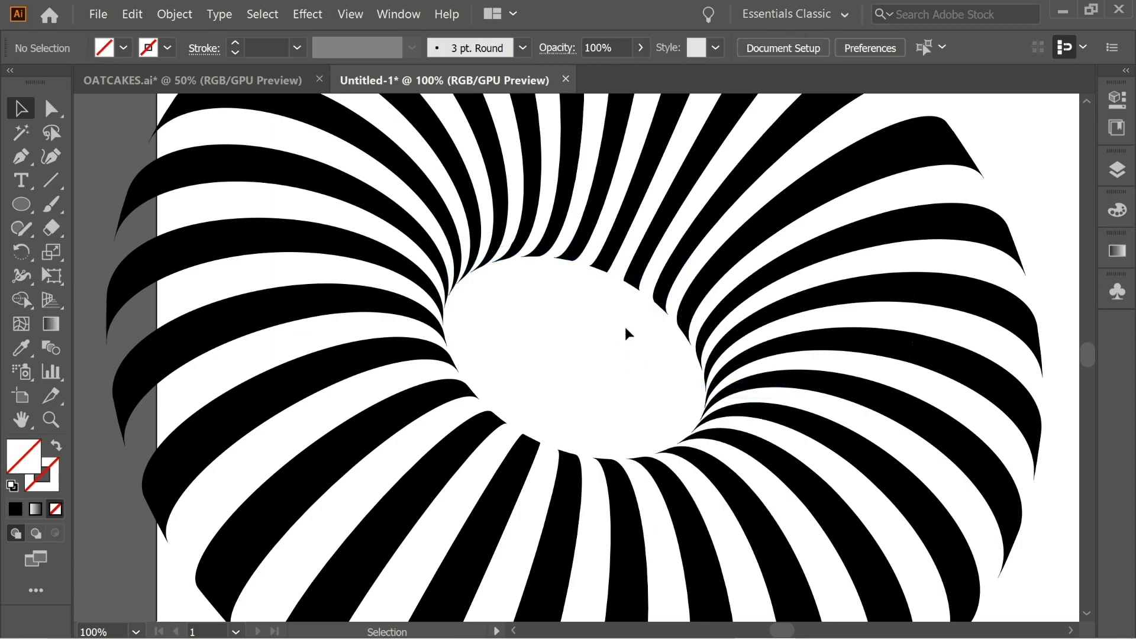
{"action": "left_click", "coordinate": [703, 366]}
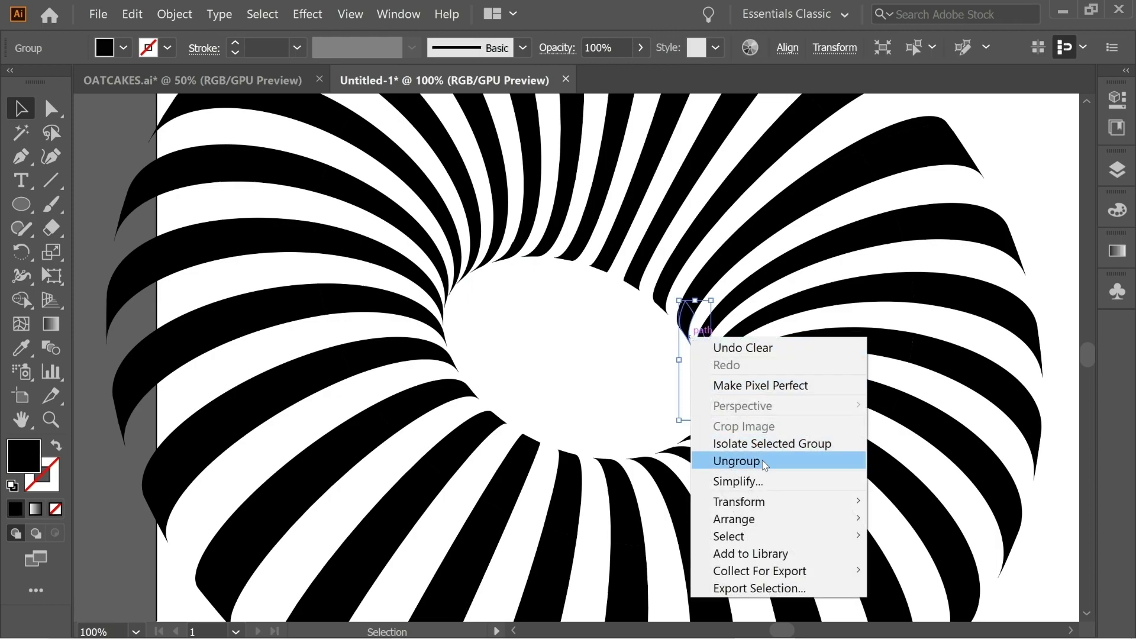
{"action": "left_click", "coordinate": [702, 461]}
{"action": "left_click", "coordinate": [672, 363]}
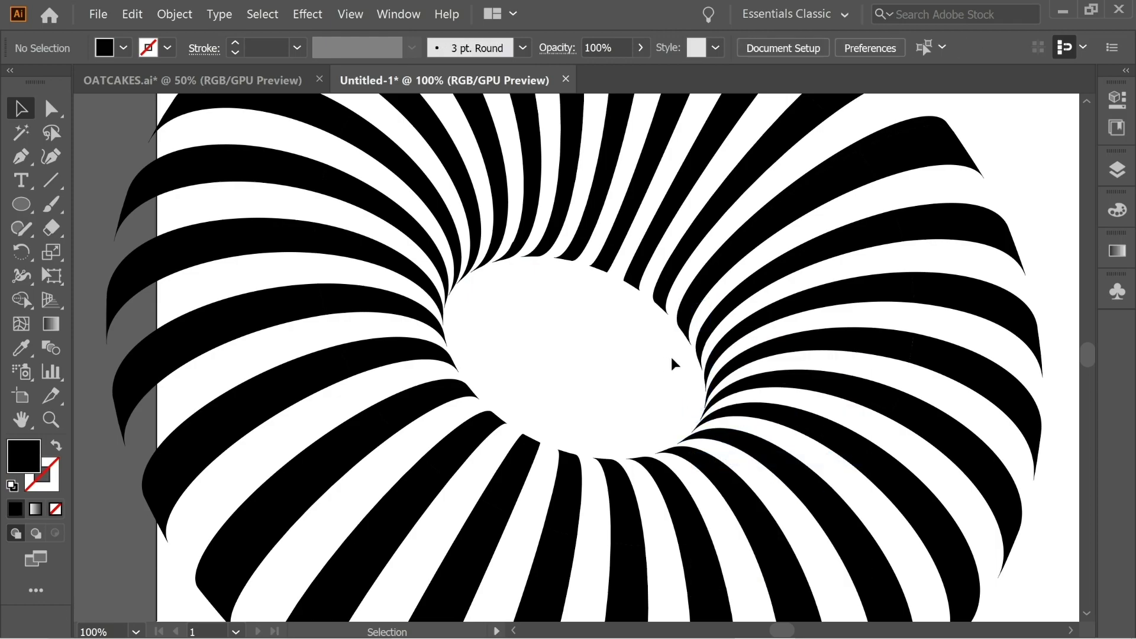
Delete the small stray sliver path, undoing an accidental deletion of the right-hand stripes
{"action": "left_click", "coordinate": [693, 328]}
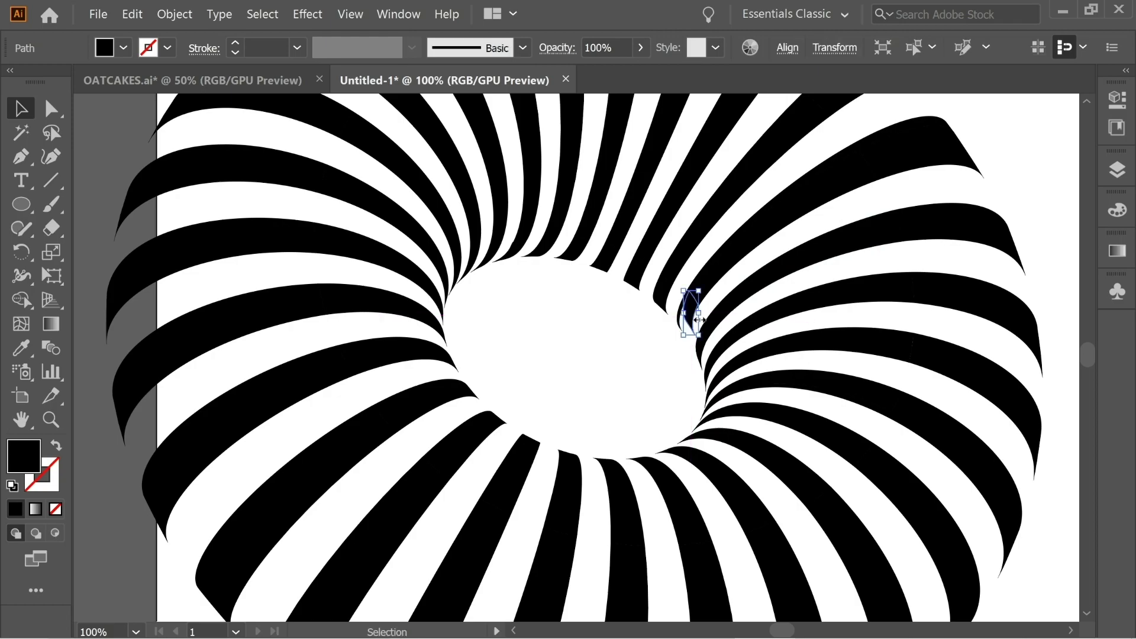
{"action": "key", "text": "Delete"}
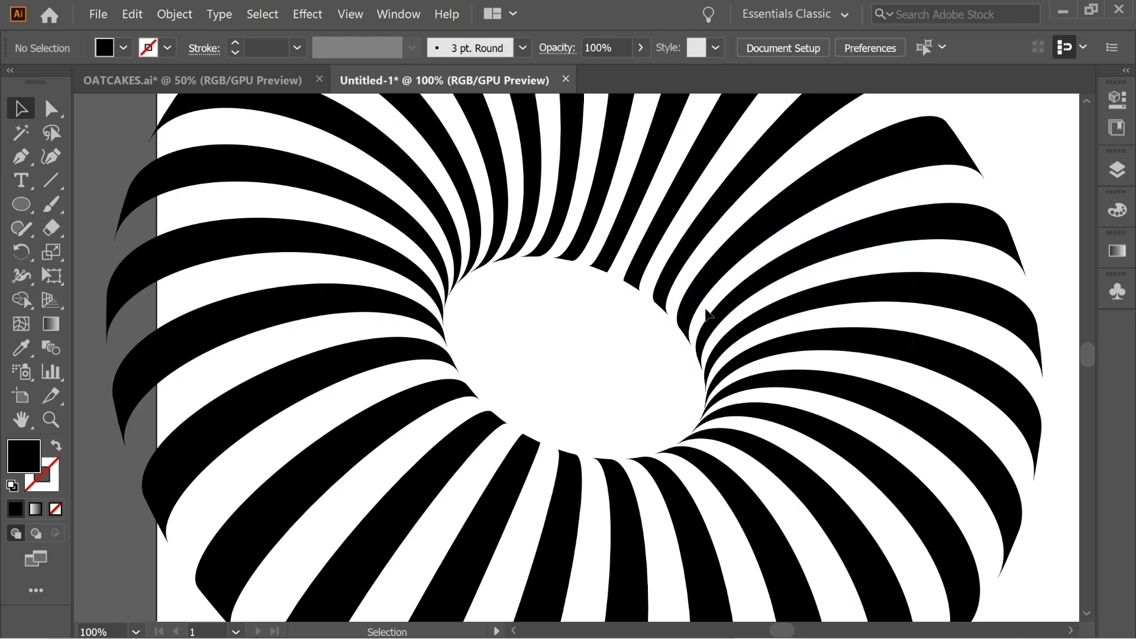
{"action": "left_click", "coordinate": [696, 329]}
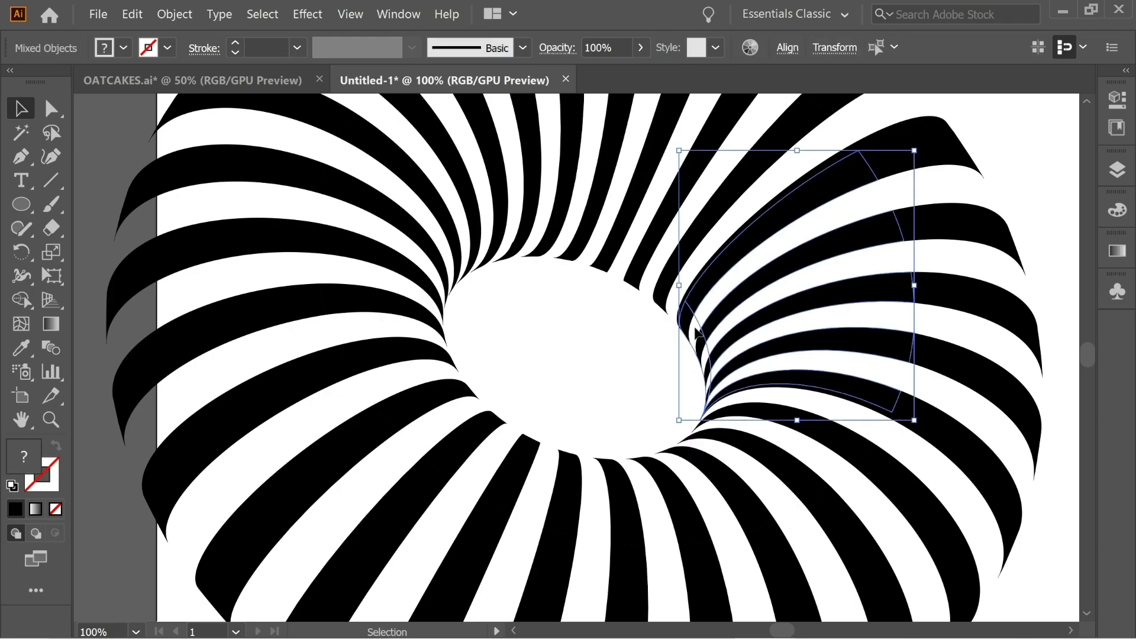
{"action": "key", "text": "Delete"}
{"action": "key", "text": "ctrl+z"}
{"action": "left_click", "coordinate": [620, 332]}
Delete the thin unfilled path near the inner ring, then select all the torus stripes
{"action": "key", "text": "ctrl+equal"}
{"action": "key", "text": "ctrl+equal"}
{"action": "left_click_drag", "start_coordinate": [616, 332], "coordinate": [390, 381]}
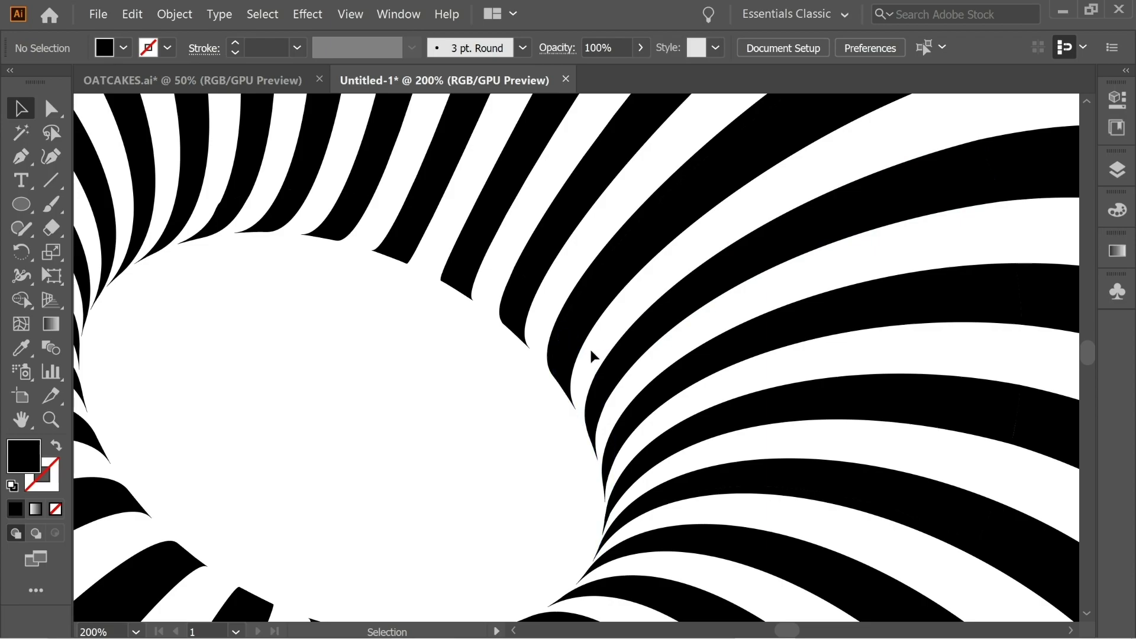
{"action": "left_click", "coordinate": [586, 355]}
{"action": "key", "text": "Delete"}
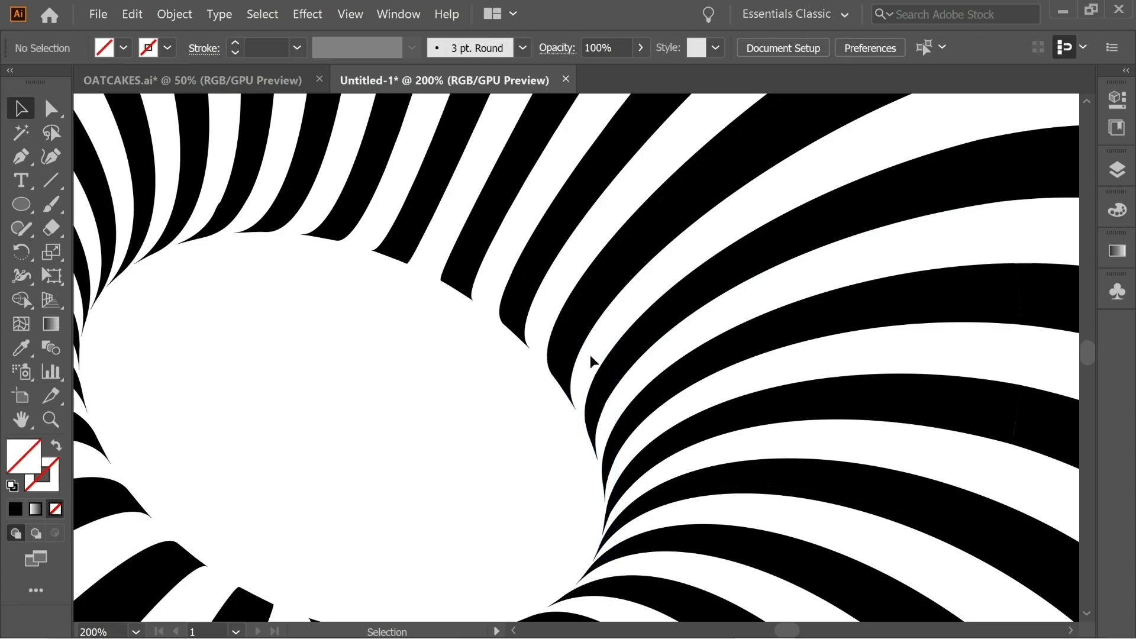
{"action": "key", "text": "ctrl+minus"}
{"action": "key", "text": "ctrl+minus"}
{"action": "key", "text": "ctrl+minus"}
{"action": "key", "text": "ctrl+minus"}
{"action": "left_click_drag", "start_coordinate": [858, 593], "coordinate": [242, 182]}
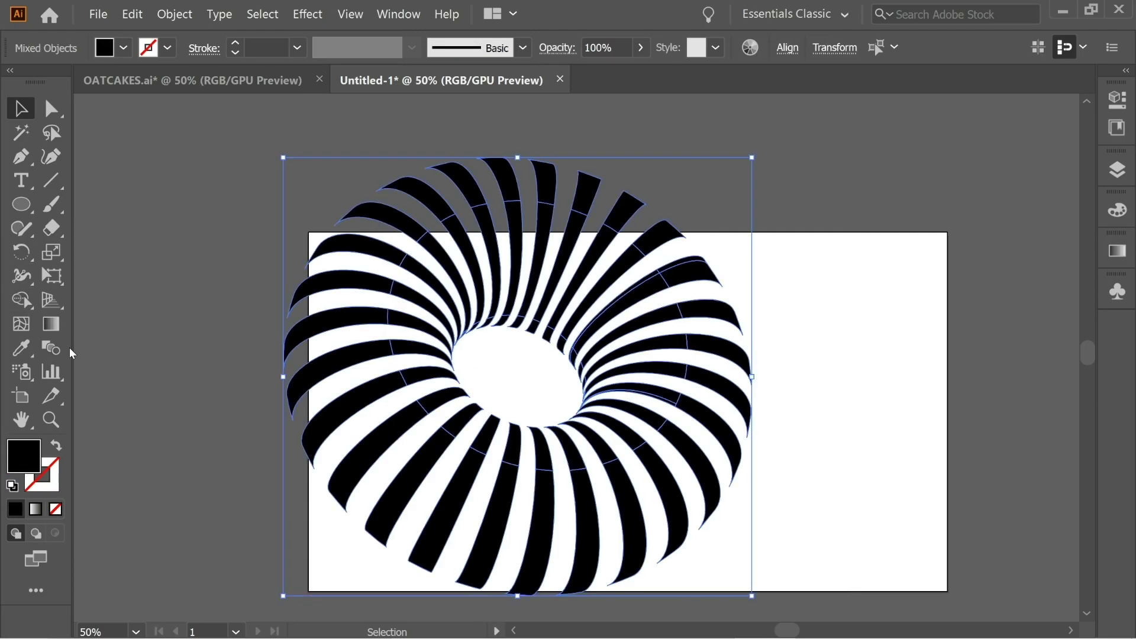
{"action": "double_click", "coordinate": [25, 462]}
Fill the stripes red, then scale the torus down and centre it on the artboard
{"action": "left_click", "coordinate": [213, 223]}
{"action": "left_click", "coordinate": [500, 226]}
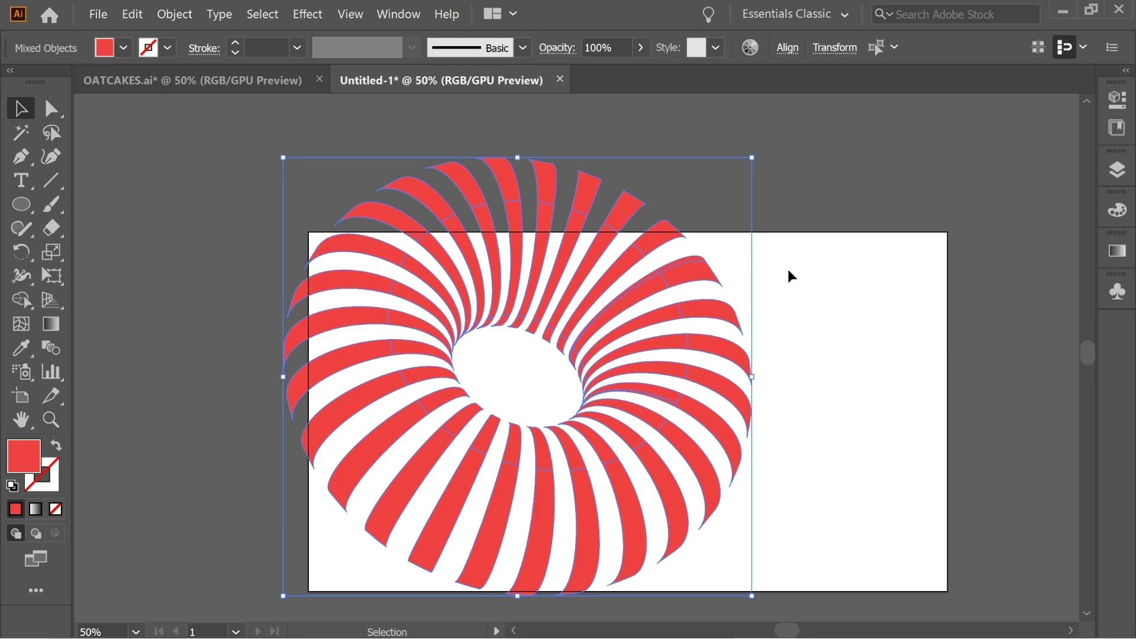
{"action": "left_click_drag", "start_coordinate": [751, 157], "coordinate": [587, 307]}
{"action": "left_click_drag", "start_coordinate": [514, 391], "coordinate": [678, 345]}
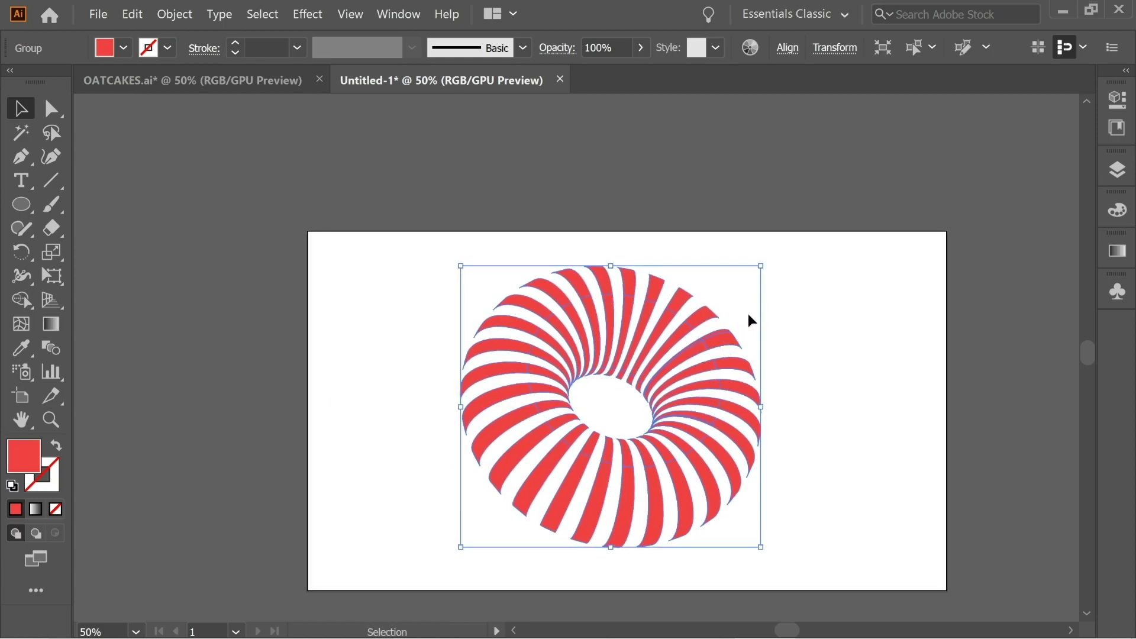
{"action": "left_click", "coordinate": [51, 324]}
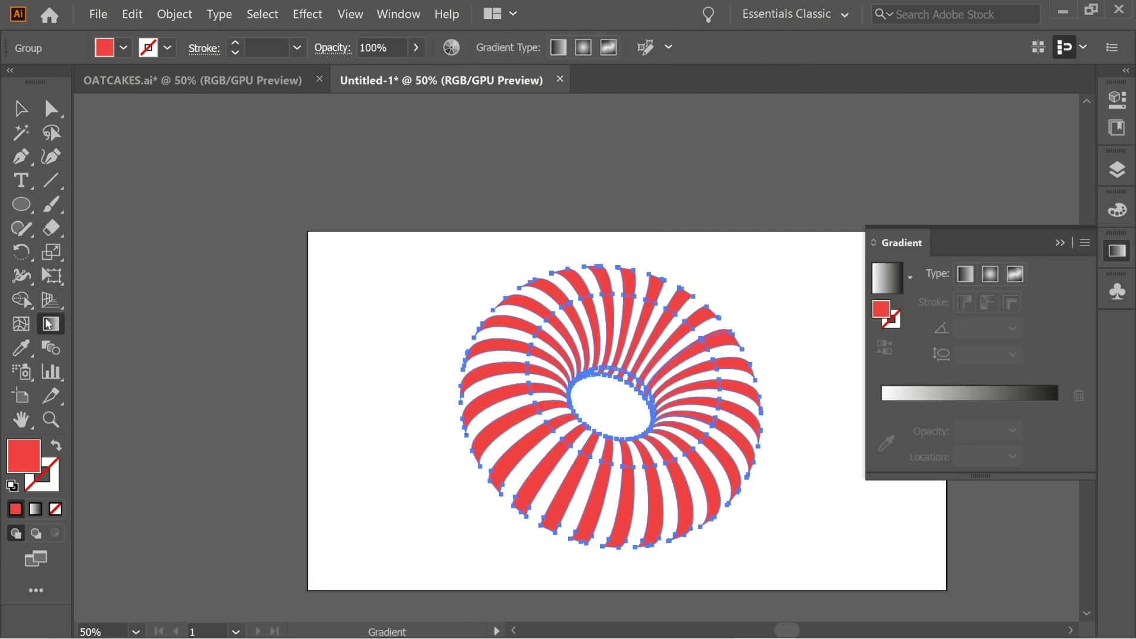
Apply the default white-to-black linear gradient to all the torus stripes
{"action": "left_click", "coordinate": [975, 400]}
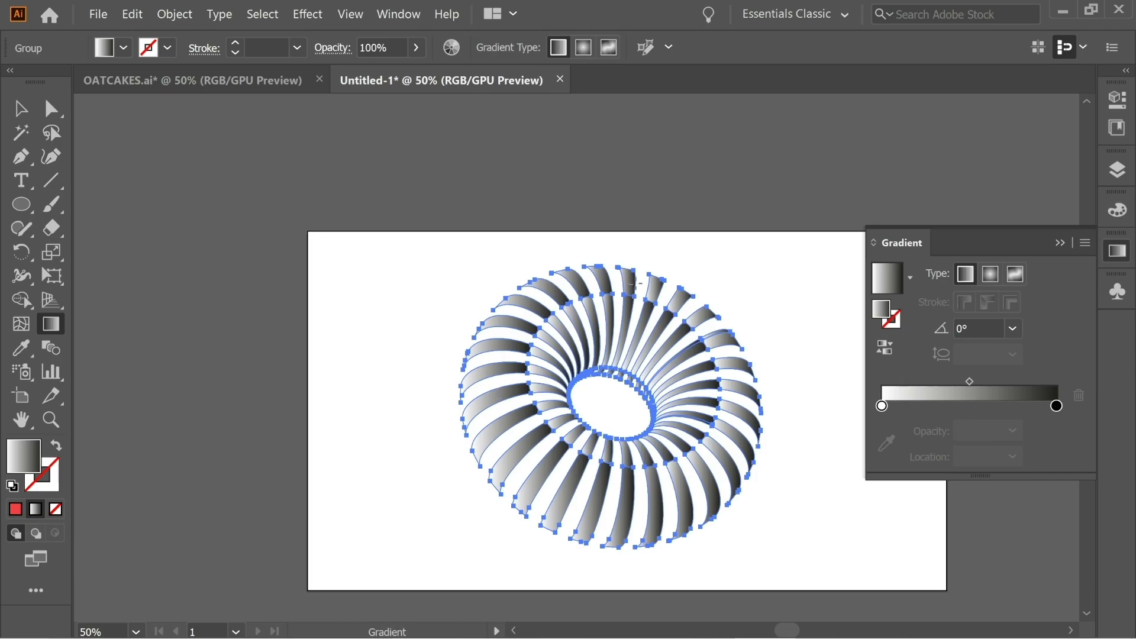
{"action": "left_click", "coordinate": [1066, 248]}
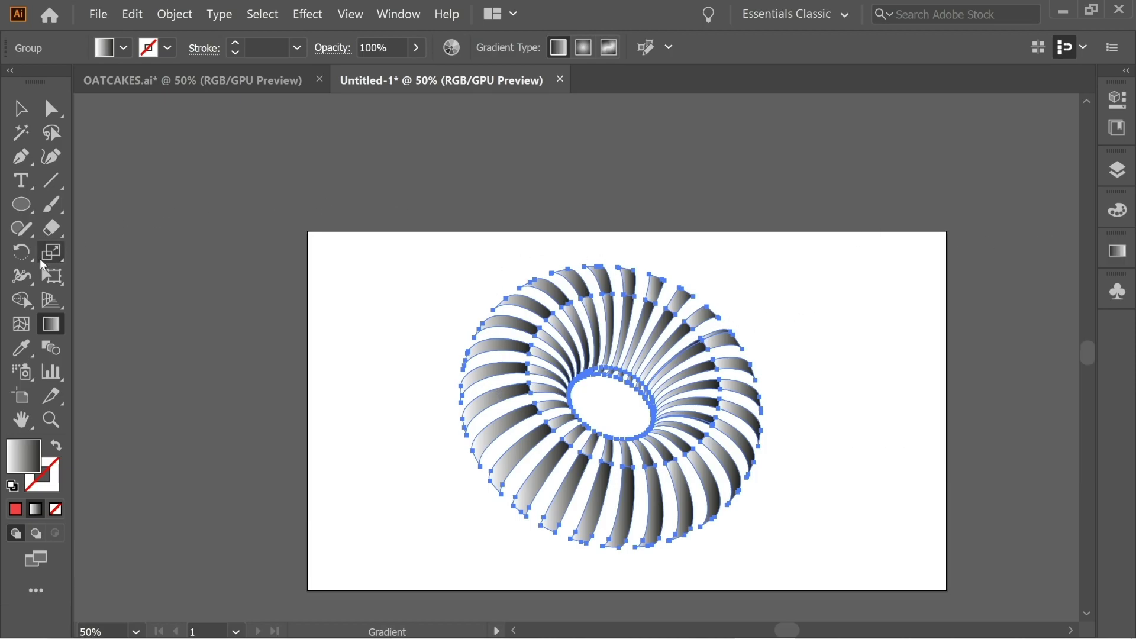
{"action": "left_click", "coordinate": [21, 300]}
Zoom in and merge the split halves of the first stripes with the Shape Builder
{"action": "key", "text": "ctrl+equal"}
{"action": "key", "text": "ctrl+equal"}
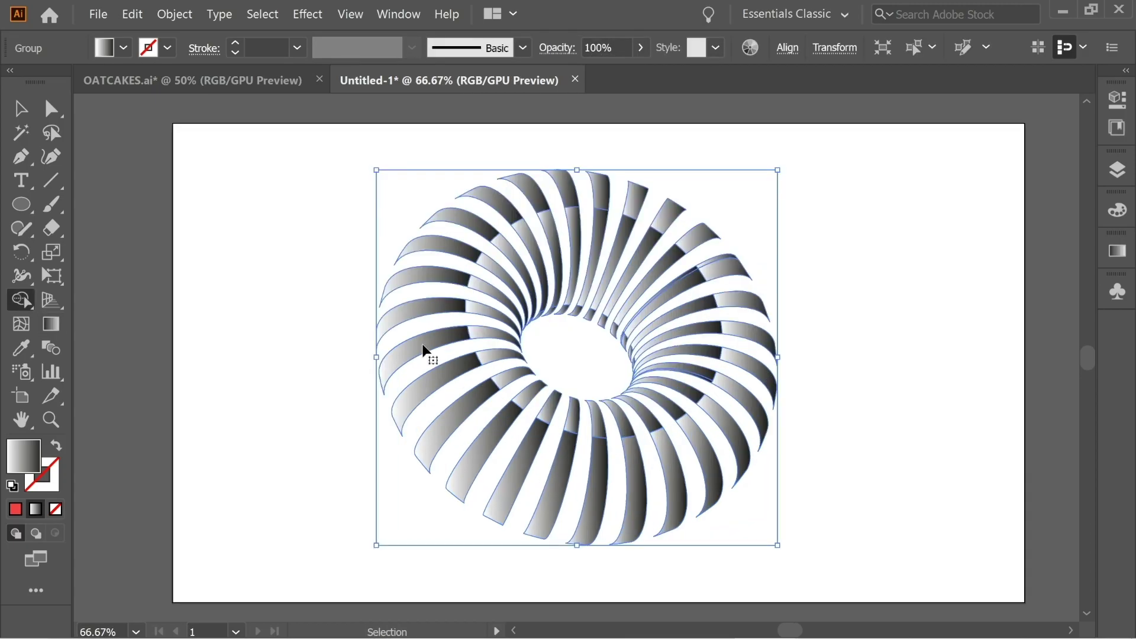
{"action": "left_click_drag", "start_coordinate": [654, 224], "coordinate": [560, 338]}
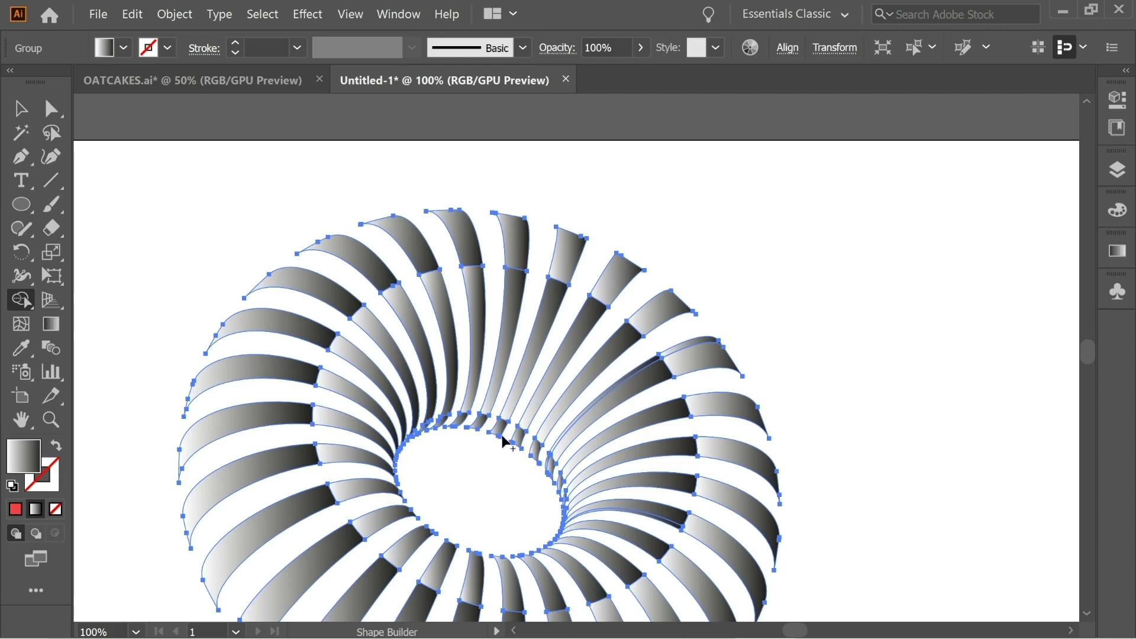
{"action": "left_click_drag", "start_coordinate": [570, 259], "coordinate": [551, 312]}
{"action": "left_click_drag", "start_coordinate": [509, 409], "coordinate": [503, 421]}
{"action": "left_click_drag", "start_coordinate": [616, 297], "coordinate": [565, 367]}
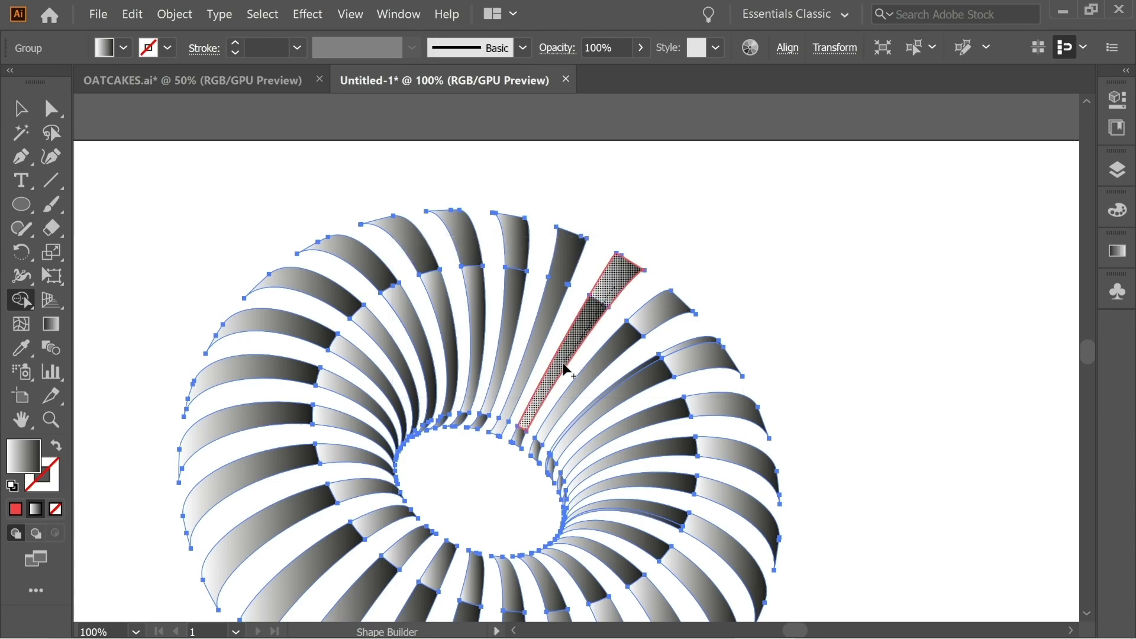
{"action": "left_click_drag", "start_coordinate": [535, 407], "coordinate": [520, 436]}
{"action": "left_click_drag", "start_coordinate": [659, 305], "coordinate": [632, 331]}
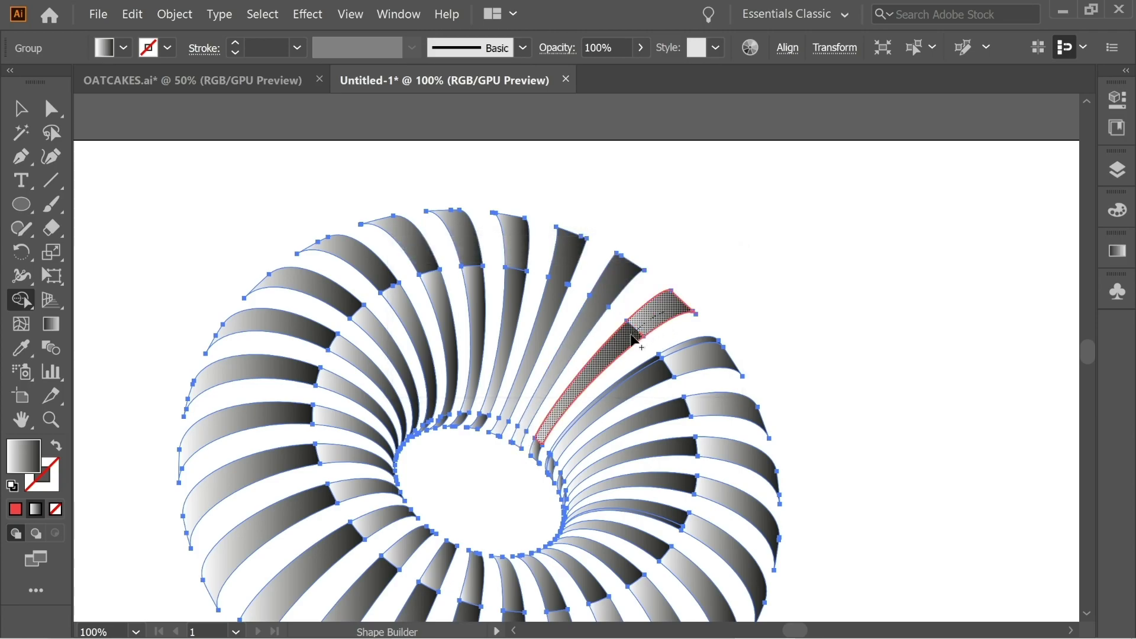
Merge the remaining stripe halves, including the small upper-left ones, then deselect to review
{"action": "left_click_drag", "start_coordinate": [545, 444], "coordinate": [541, 453]}
{"action": "mouse_move", "coordinate": [693, 358]}
{"action": "left_mouse_down"}
{"action": "mouse_move", "coordinate": [661, 363]}
{"action": "mouse_move", "coordinate": [621, 404]}
{"action": "left_mouse_up"}
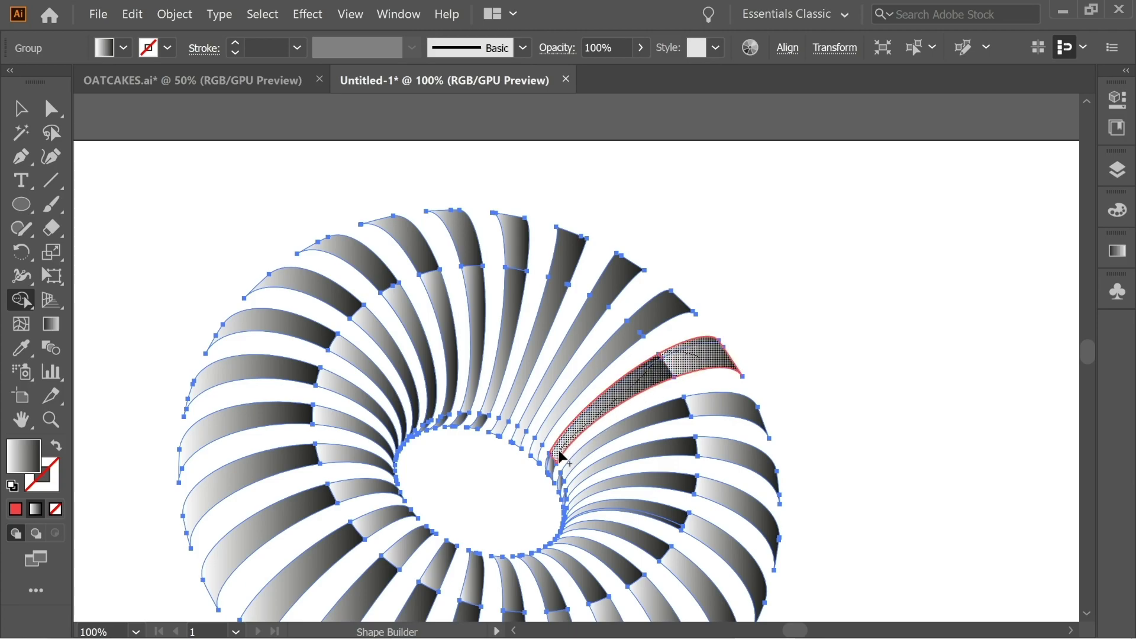
{"action": "left_click_drag", "start_coordinate": [550, 468], "coordinate": [550, 467]}
{"action": "mouse_move", "coordinate": [467, 225]}
{"action": "left_mouse_down"}
{"action": "mouse_move", "coordinate": [441, 263]}
{"action": "mouse_move", "coordinate": [341, 331]}
{"action": "mouse_move", "coordinate": [317, 450]}
{"action": "mouse_move", "coordinate": [393, 553]}
{"action": "mouse_move", "coordinate": [497, 618]}
{"action": "mouse_move", "coordinate": [583, 618]}
{"action": "mouse_move", "coordinate": [653, 575]}
{"action": "mouse_move", "coordinate": [719, 497]}
{"action": "mouse_move", "coordinate": [566, 482]}
{"action": "left_mouse_up"}
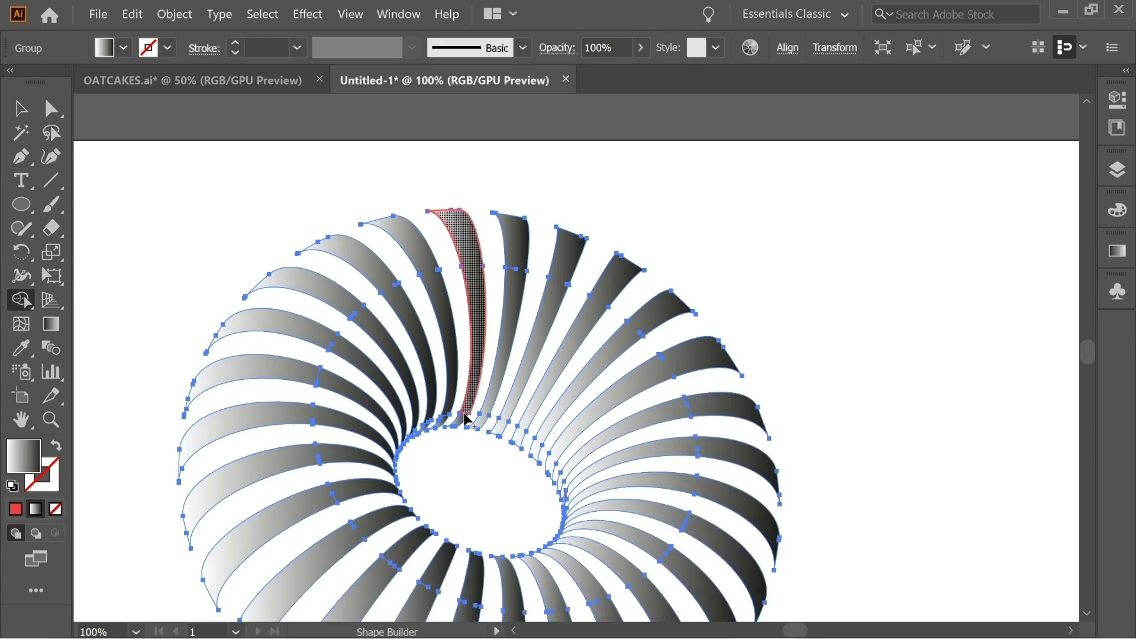
{"action": "key", "text": "ctrl+equal"}
{"action": "left_click_drag", "start_coordinate": [443, 253], "coordinate": [444, 109]}
{"action": "key", "text": "ctrl+minus"}
{"action": "key", "text": "ctrl+minus"}
{"action": "key", "text": "ctrl+minus"}
{"action": "key", "text": "v"}
{"action": "left_click", "coordinate": [300, 254]}
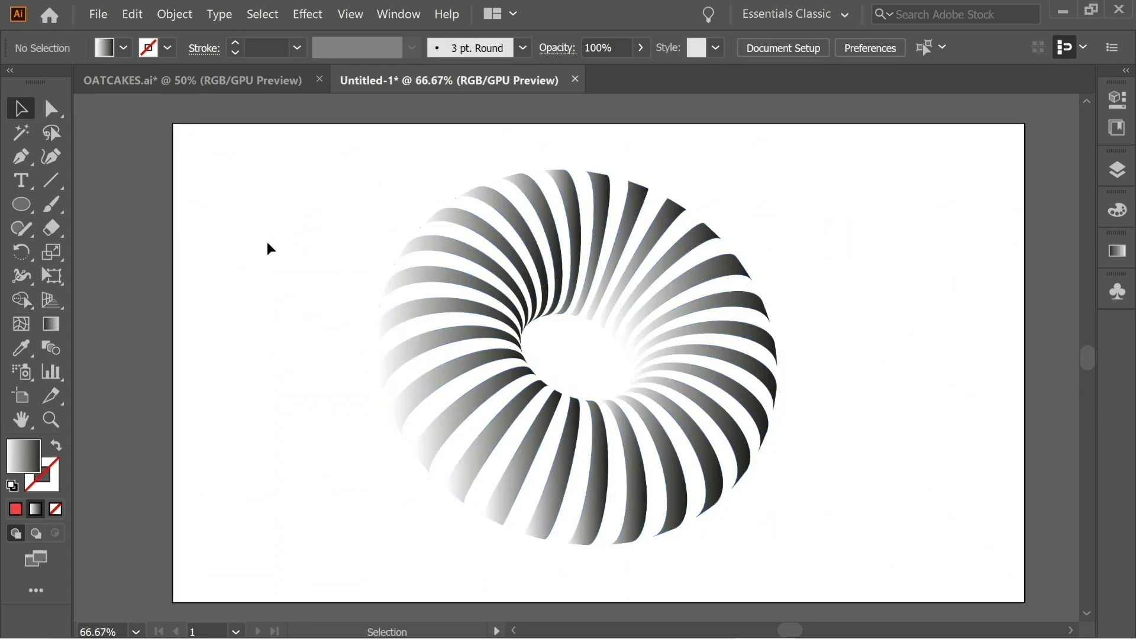
Change the gradient's dark stop from black to deep brown-red 6E1000 (R 110) in RGB
{"action": "left_click_drag", "start_coordinate": [824, 172], "coordinate": [382, 500]}
{"action": "double_click", "coordinate": [51, 323]}
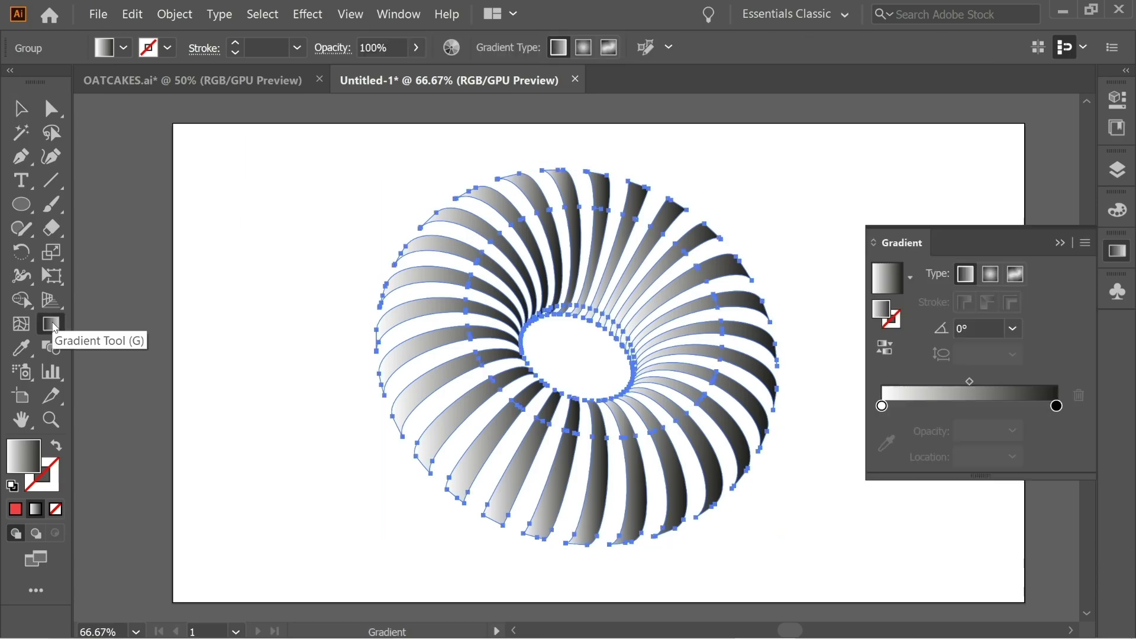
{"action": "double_click", "coordinate": [1056, 406]}
{"action": "left_click", "coordinate": [1055, 427]}
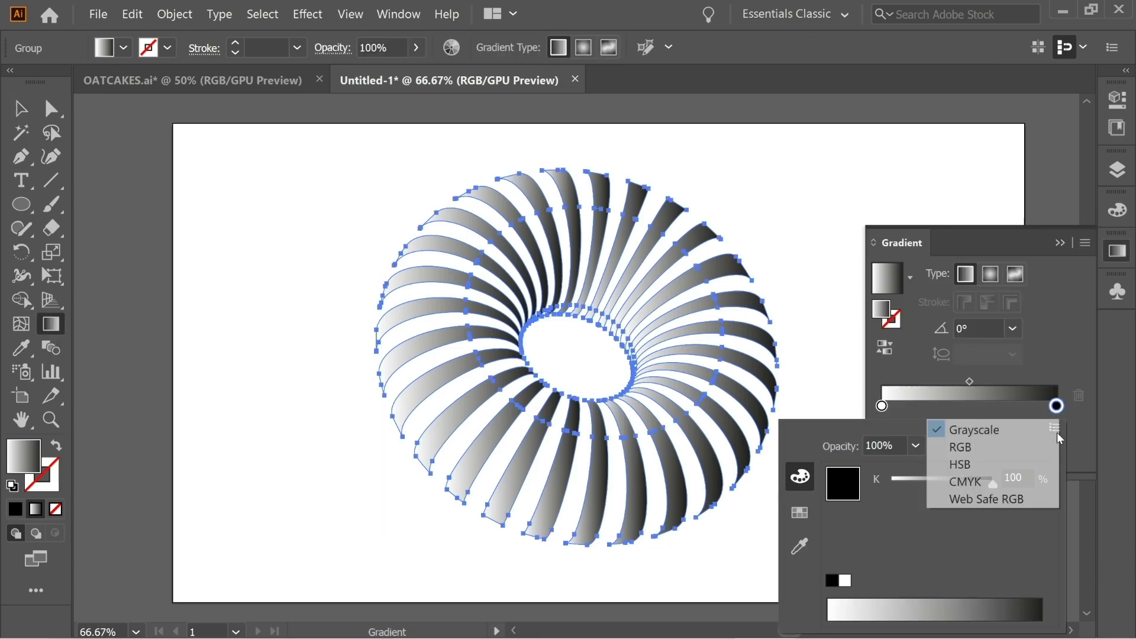
{"action": "left_click", "coordinate": [994, 457]}
{"action": "left_click", "coordinate": [831, 609]}
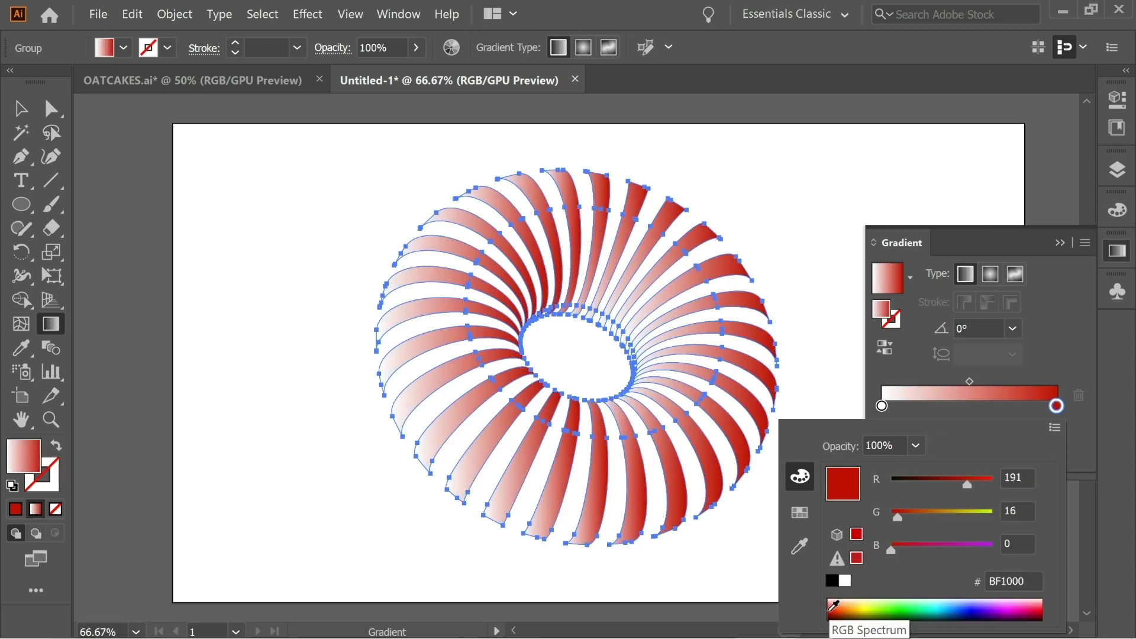
{"action": "left_click_drag", "start_coordinate": [967, 484], "coordinate": [933, 486]}
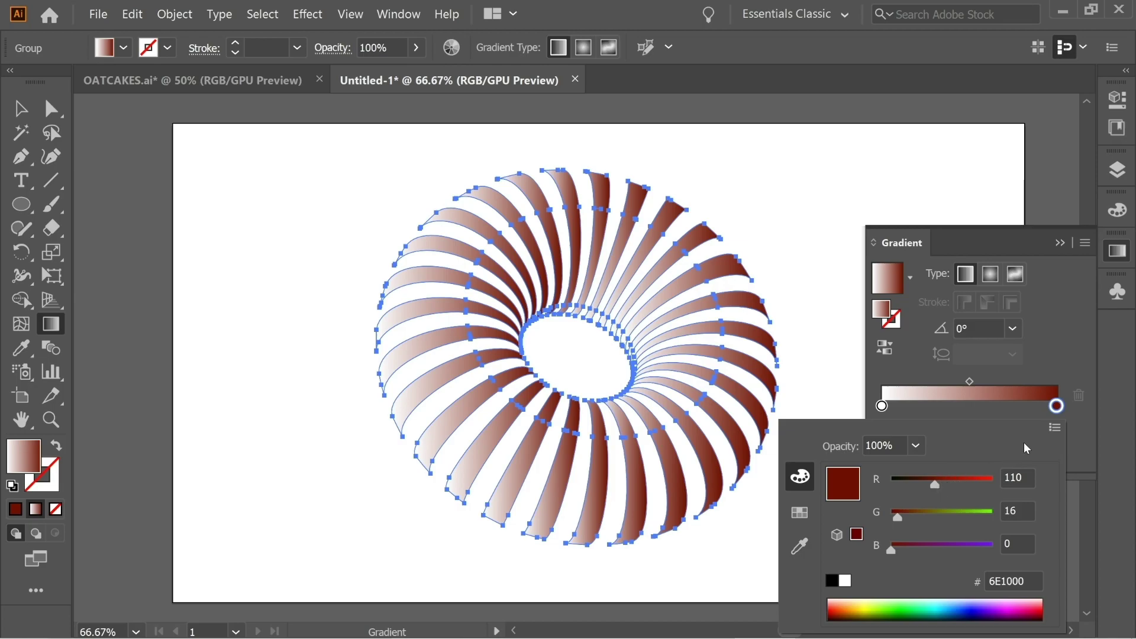
Set the gradient's light stop to pale peach FFC494 in RGB
{"action": "double_click", "coordinate": [882, 406]}
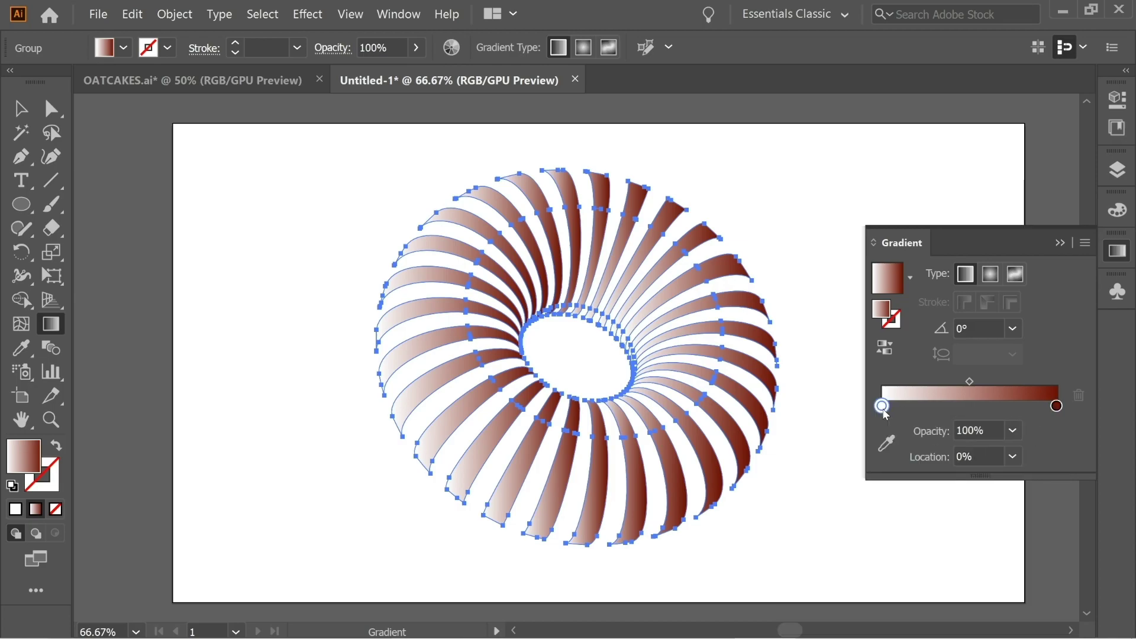
{"action": "left_click", "coordinate": [1055, 427]}
{"action": "left_click", "coordinate": [960, 446]}
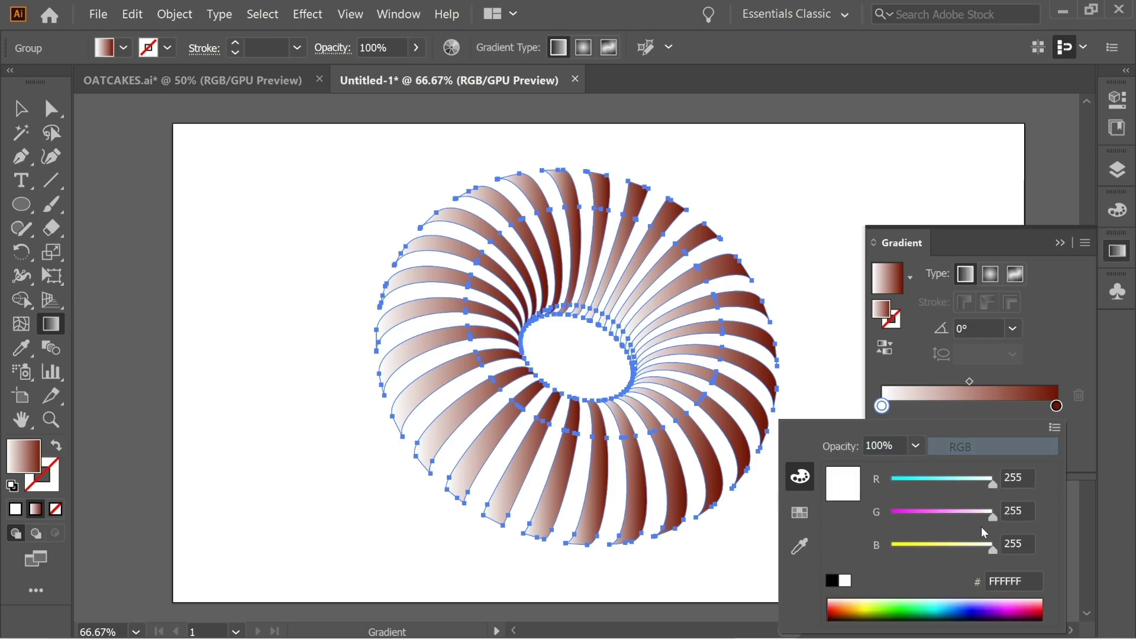
{"action": "left_click", "coordinate": [836, 600]}
{"action": "left_click_drag", "start_coordinate": [835, 599], "coordinate": [848, 596]}
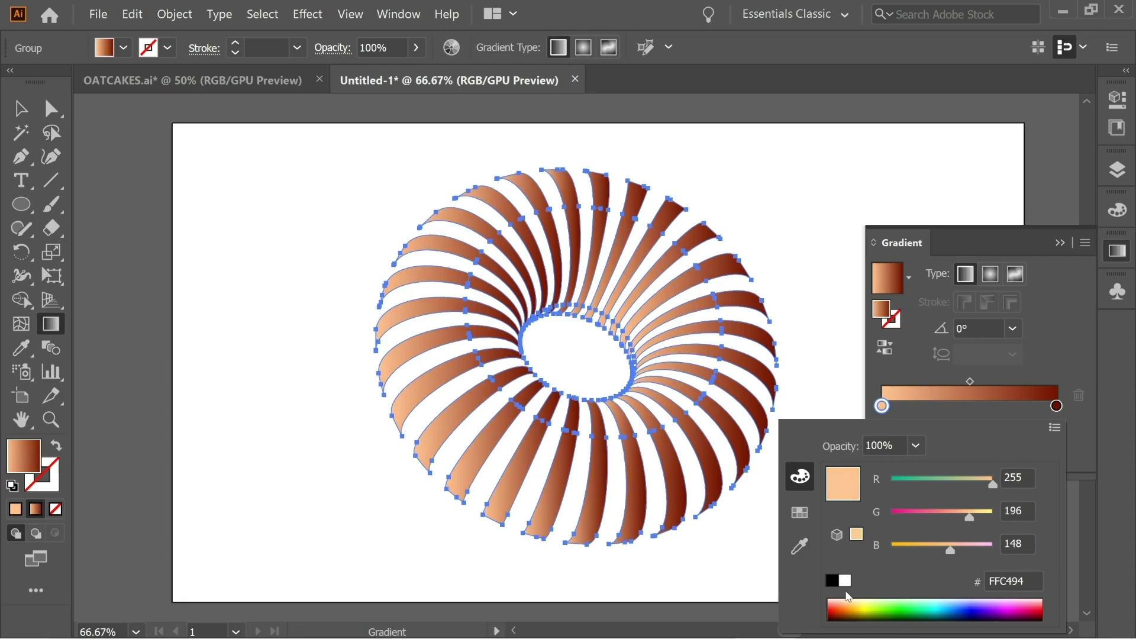
{"action": "left_click", "coordinate": [879, 370]}
Move the light stop inward at 40% opacity and add a 0% opacity stop at the start
{"action": "left_click_drag", "start_coordinate": [882, 407], "coordinate": [898, 408]}
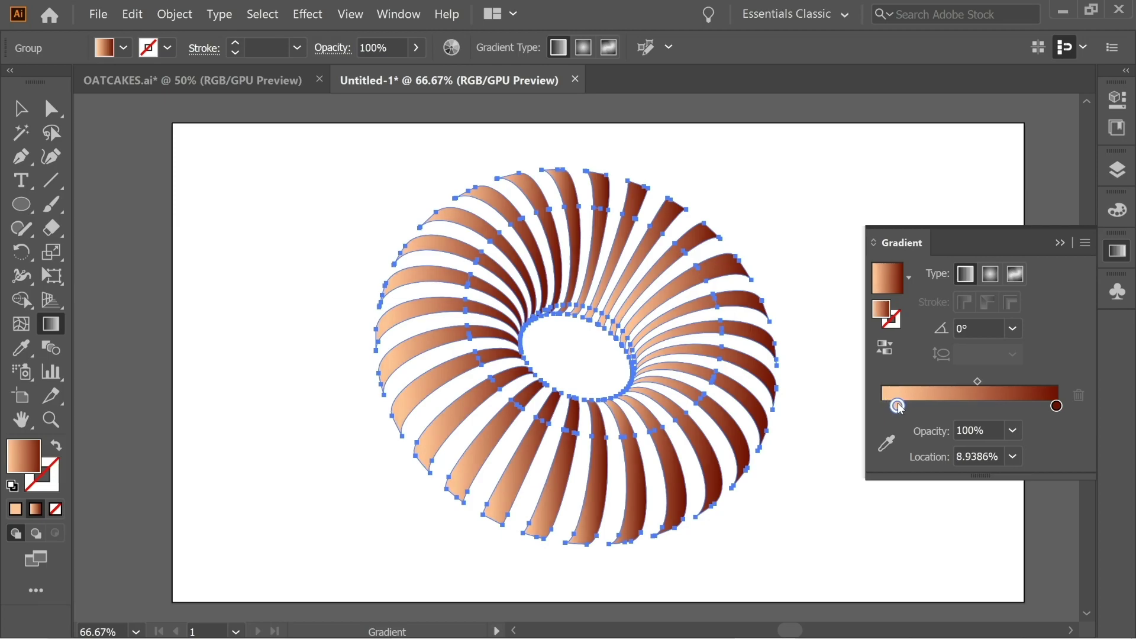
{"action": "left_click", "coordinate": [1013, 431]}
{"action": "left_click", "coordinate": [1038, 279]}
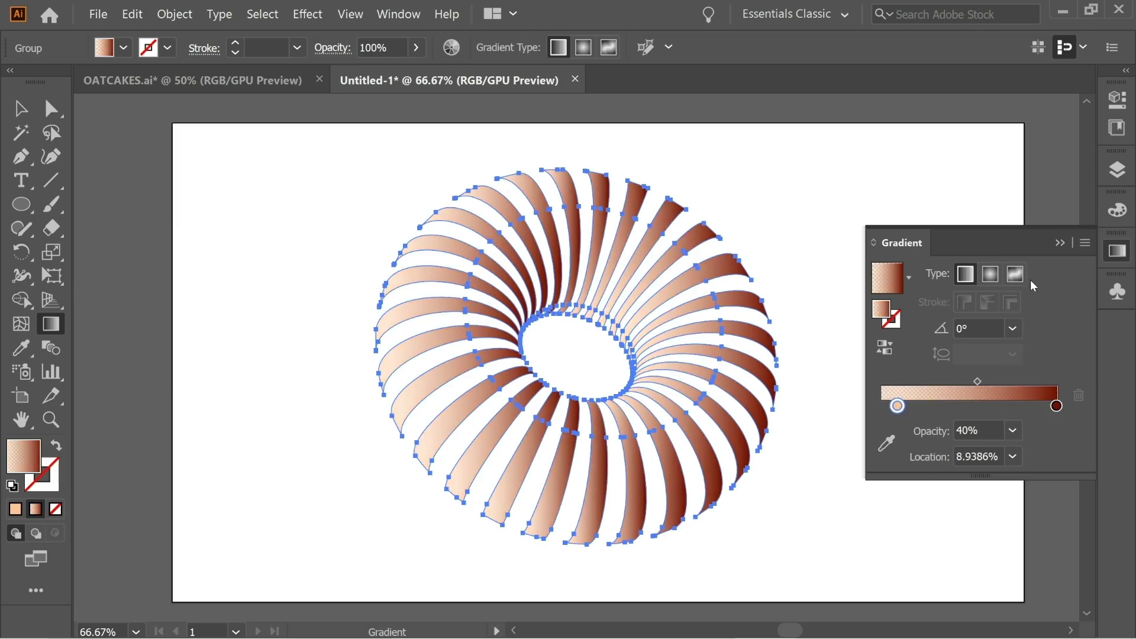
{"action": "left_click_drag", "start_coordinate": [897, 408], "coordinate": [871, 409]}
{"action": "left_click", "coordinate": [1013, 431]}
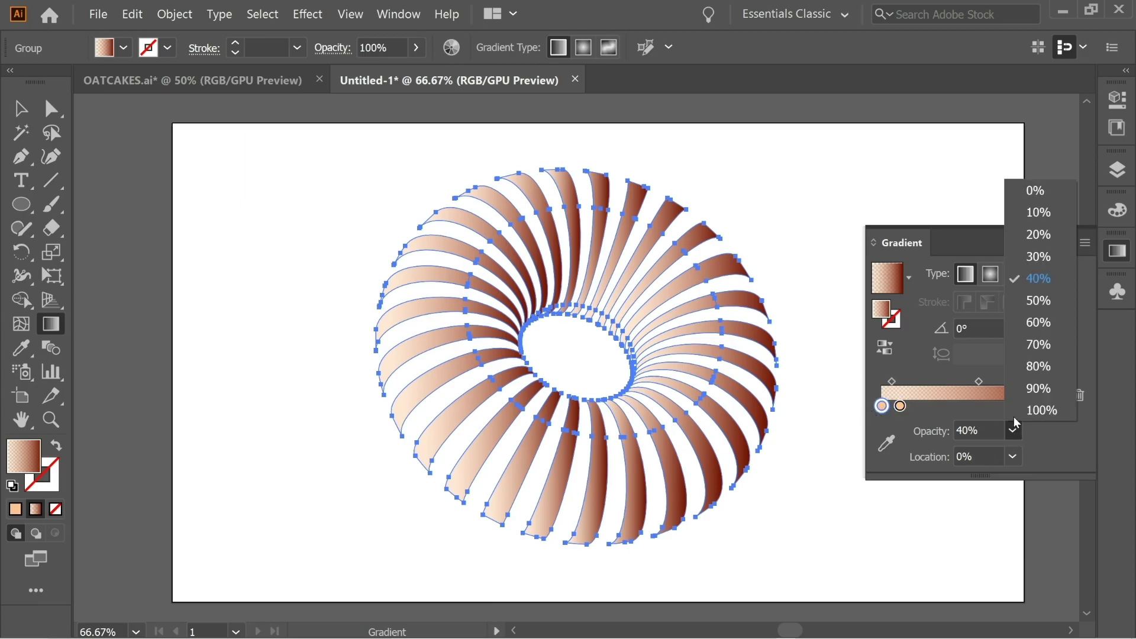
{"action": "left_click", "coordinate": [1037, 191]}
Deselect the torus, close the Gradient panel, and place a Lorem ipsum placeholder text line
{"action": "key", "text": "v"}
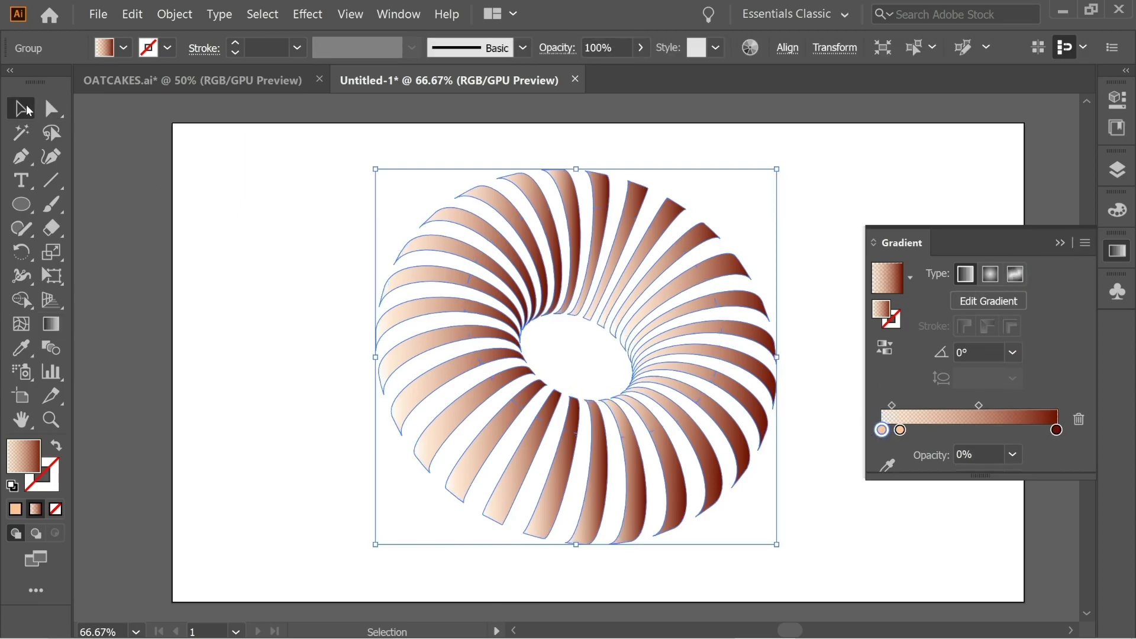
{"action": "left_click", "coordinate": [146, 151]}
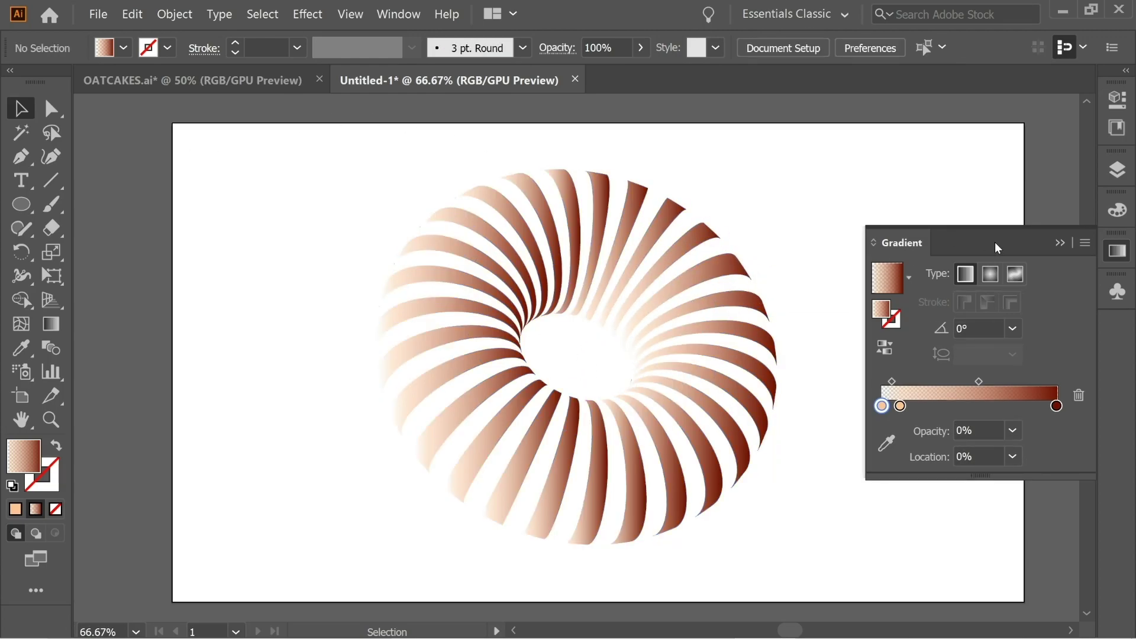
{"action": "left_click", "coordinate": [1059, 242]}
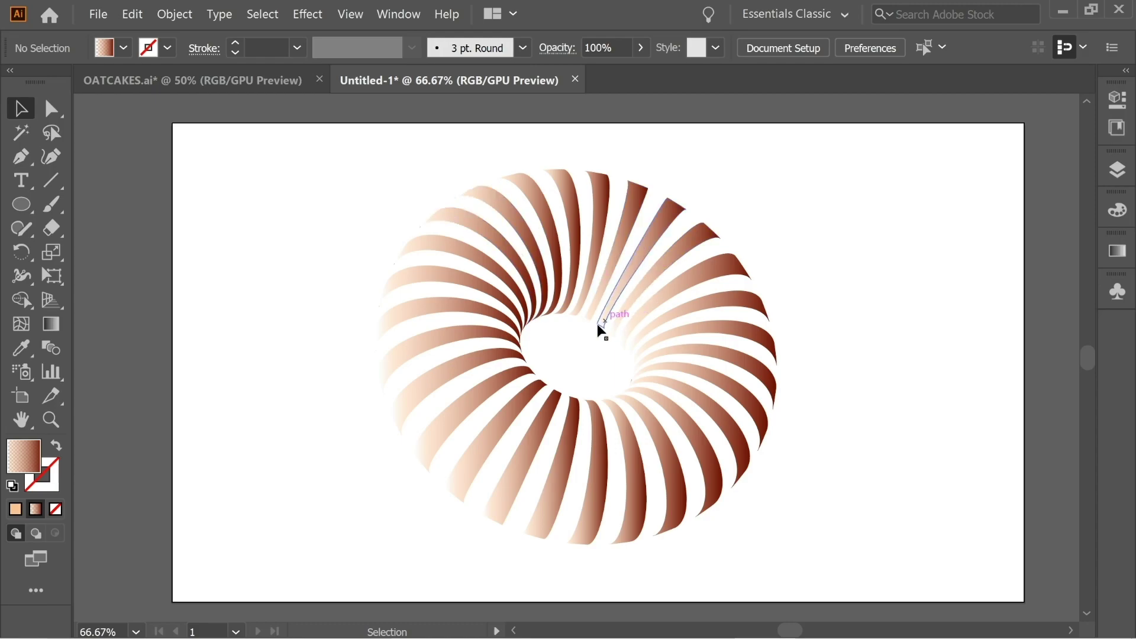
{"action": "key", "text": "t"}
{"action": "left_click", "coordinate": [216, 216]}
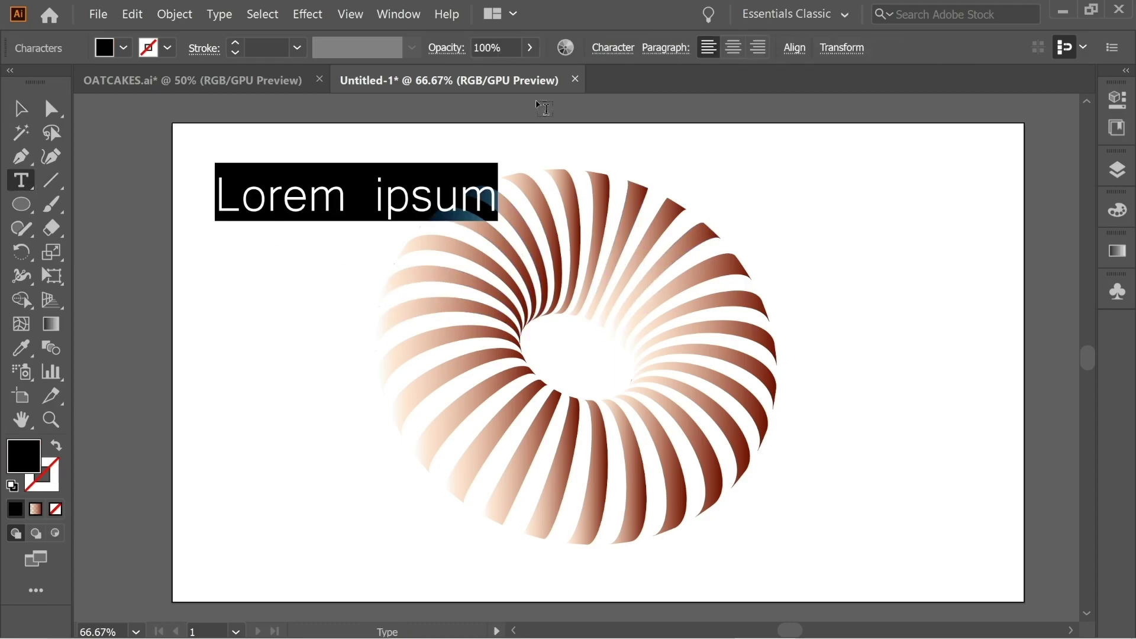
Move the placeholder text line down below the torus
{"action": "left_click", "coordinate": [617, 53]}
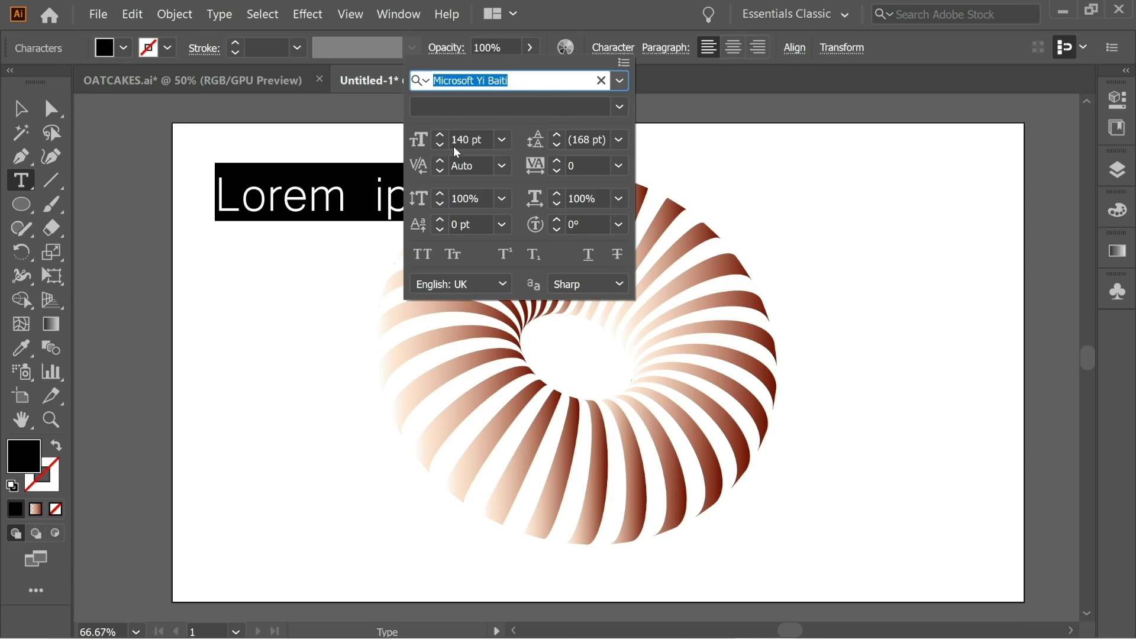
{"action": "left_click", "coordinate": [78, 122], "text": "ctrl"}
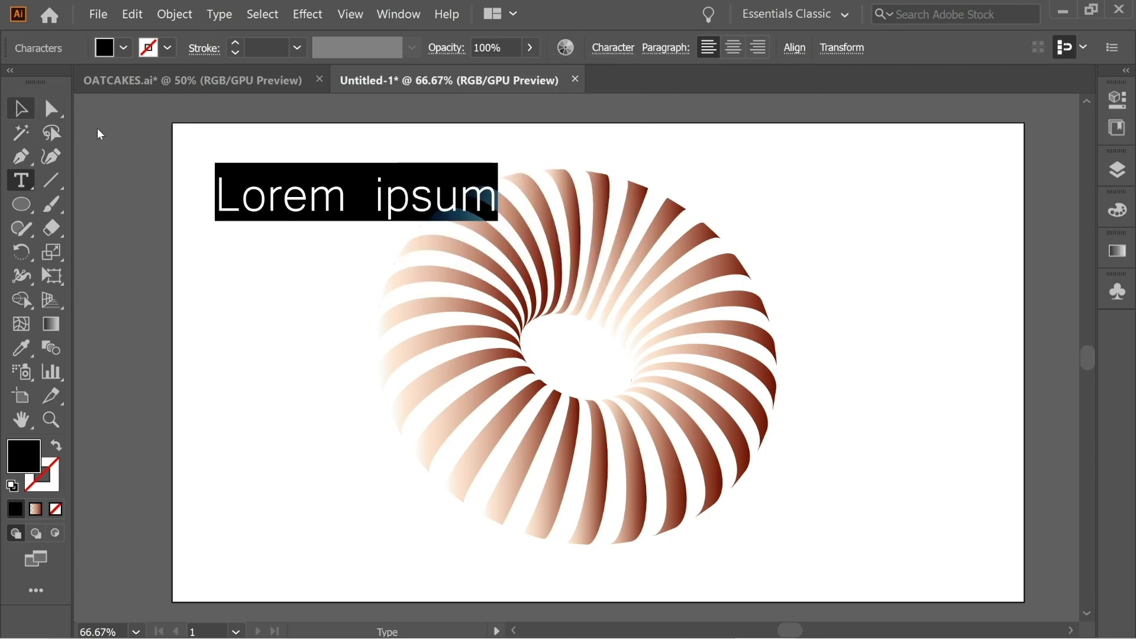
{"action": "key", "text": "v"}
{"action": "left_click_drag", "start_coordinate": [274, 212], "coordinate": [517, 588]}
Replace the placeholder with spaced capitals OATCAKES and shift it left under the torus
{"action": "key", "text": "t"}
{"action": "triple_click", "coordinate": [568, 575]}
{"action": "type", "text": "O"}
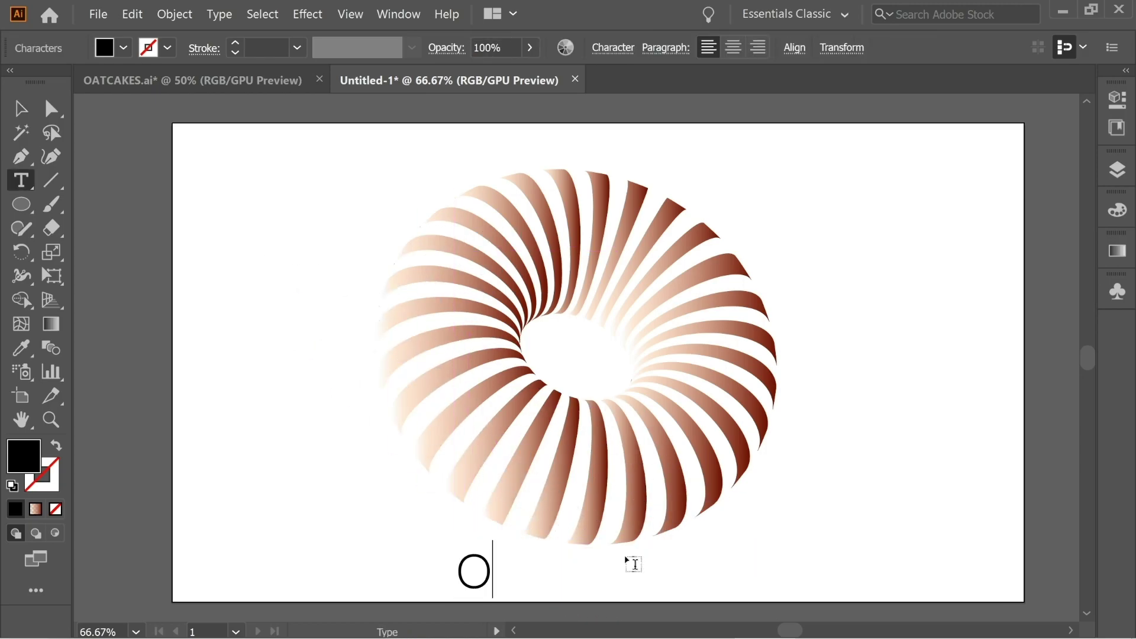
{"action": "type", "text": "AT"}
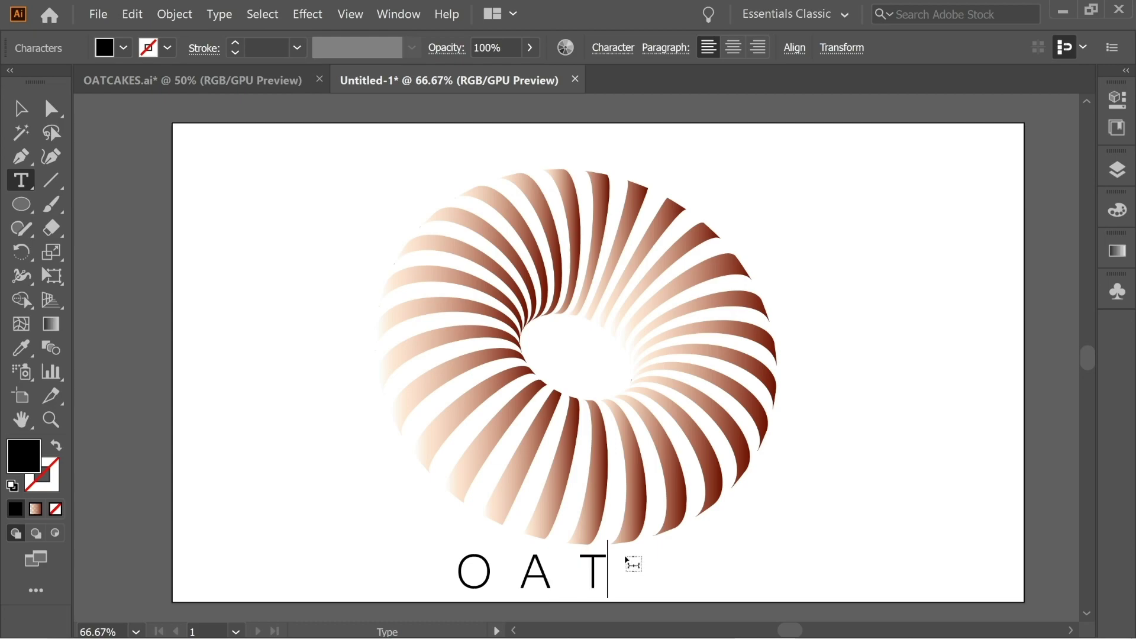
{"action": "type", "text": "CA"}
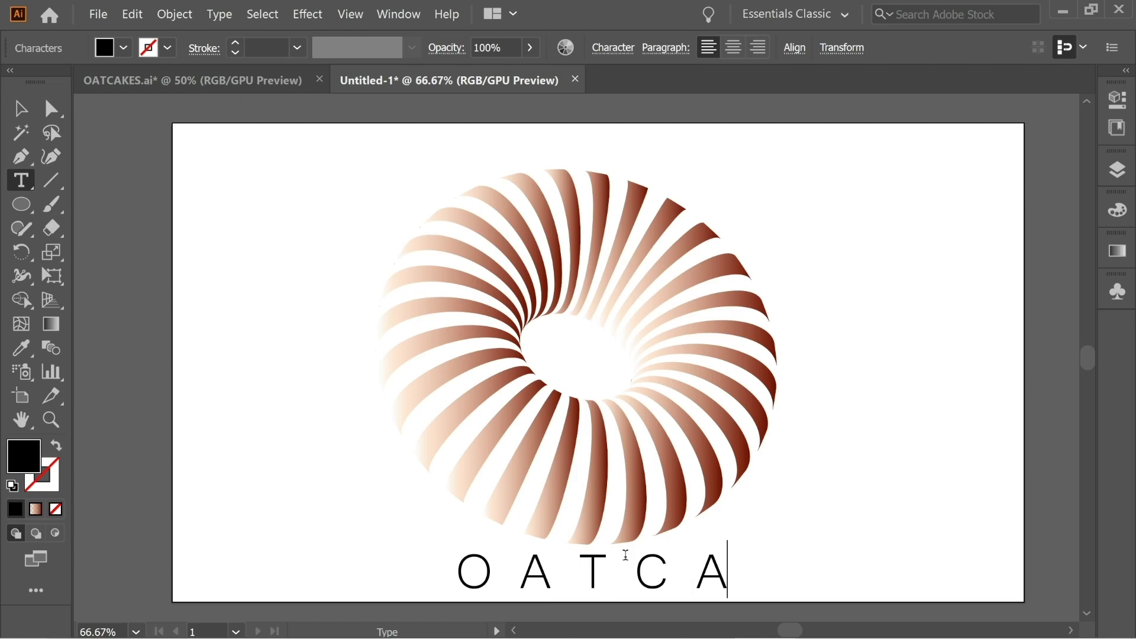
{"action": "type", "text": "KES"}
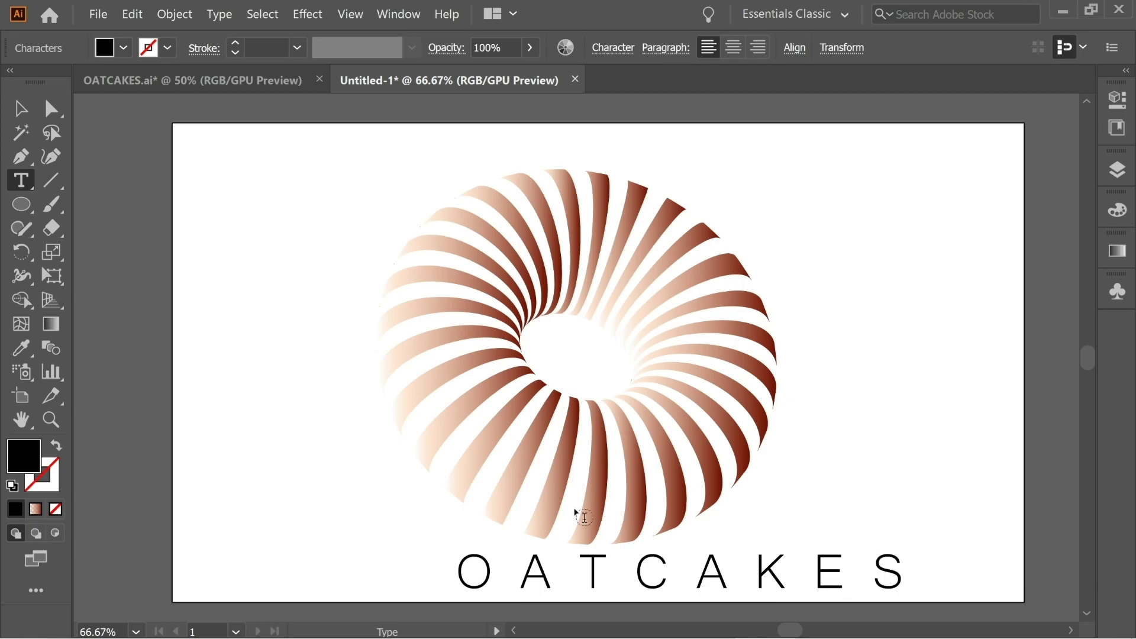
{"action": "key", "text": "Escape"}
{"action": "left_click_drag", "start_coordinate": [760, 577], "coordinate": [671, 577]}
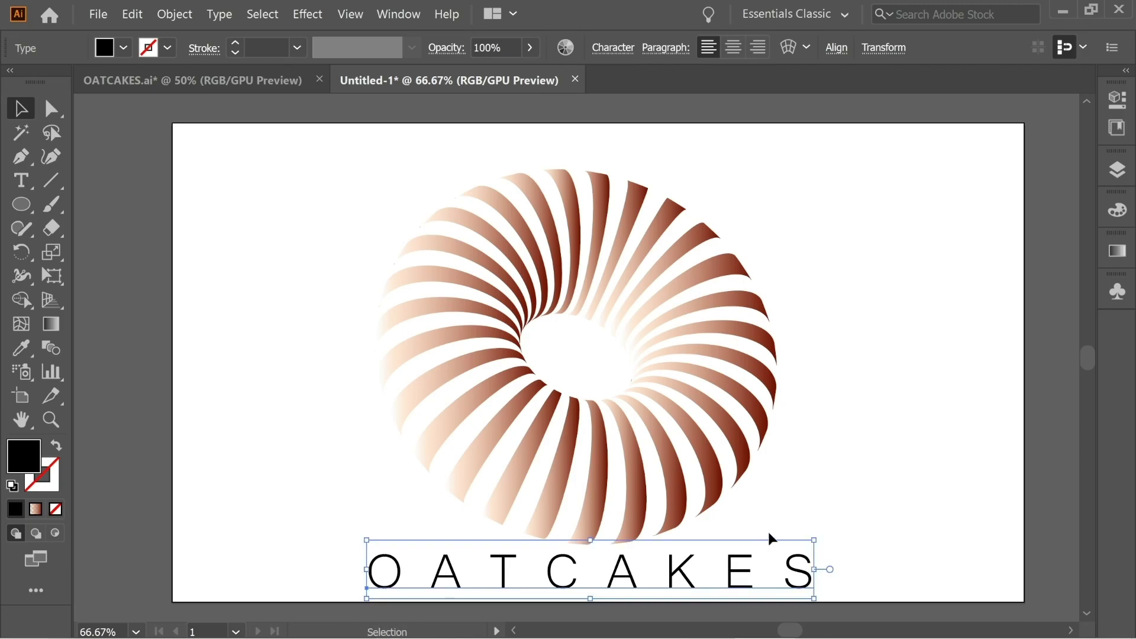